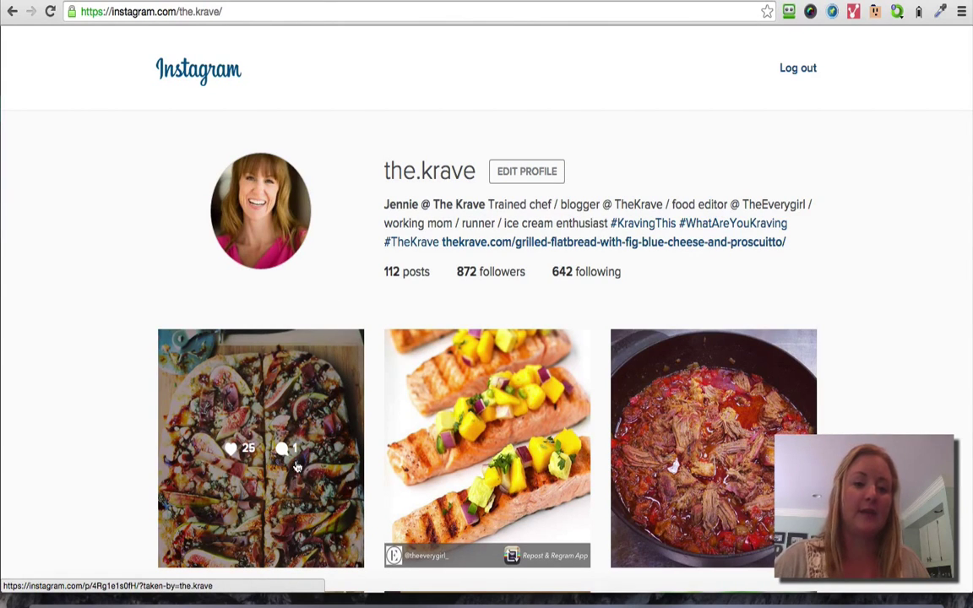
View the grilled flatbread post on the the.krave Instagram profile, highlighting the caption sentence about the direct recipe link, and close the post.
left_click(319, 494)
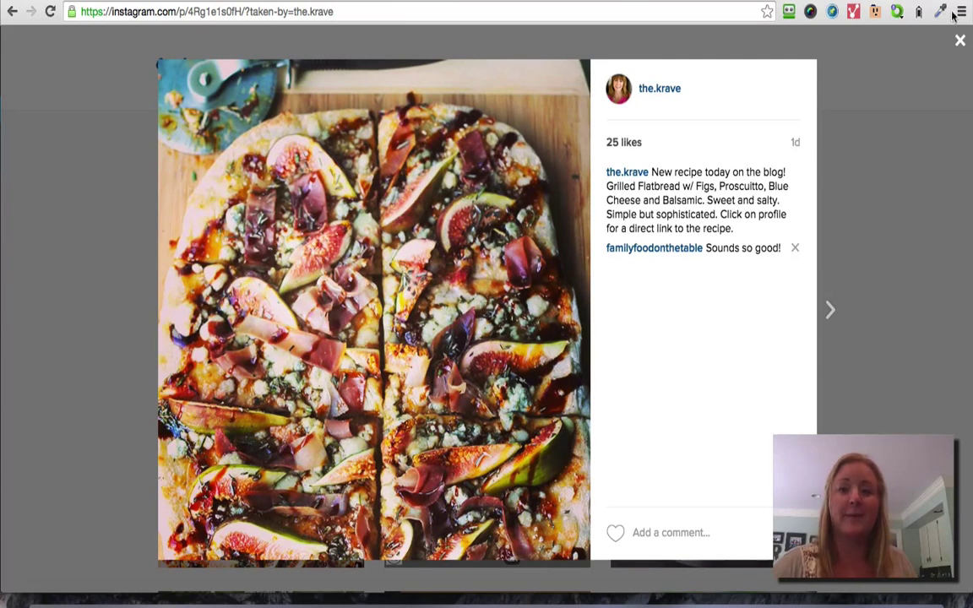
left_click(961, 40)
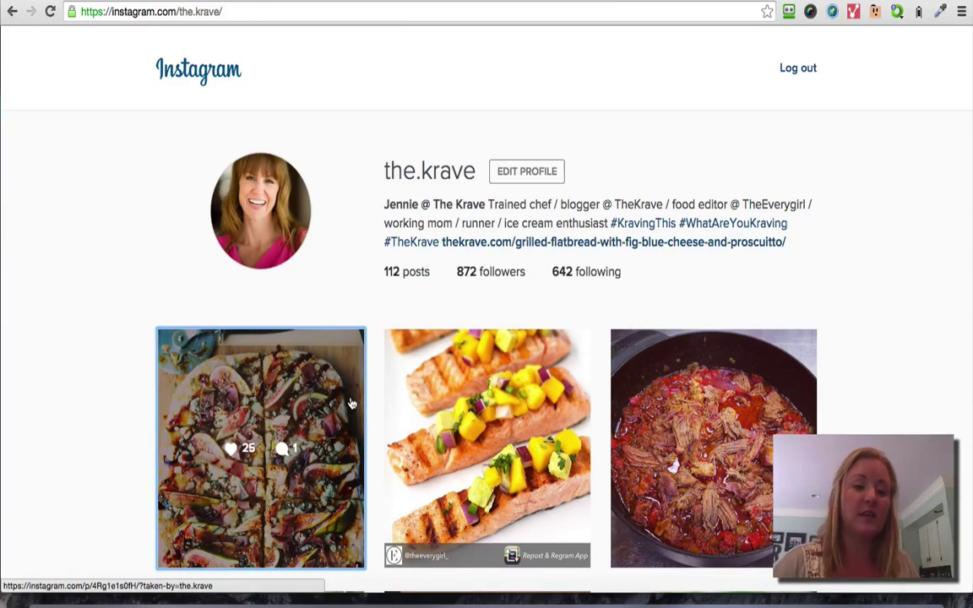
left_click(352, 403)
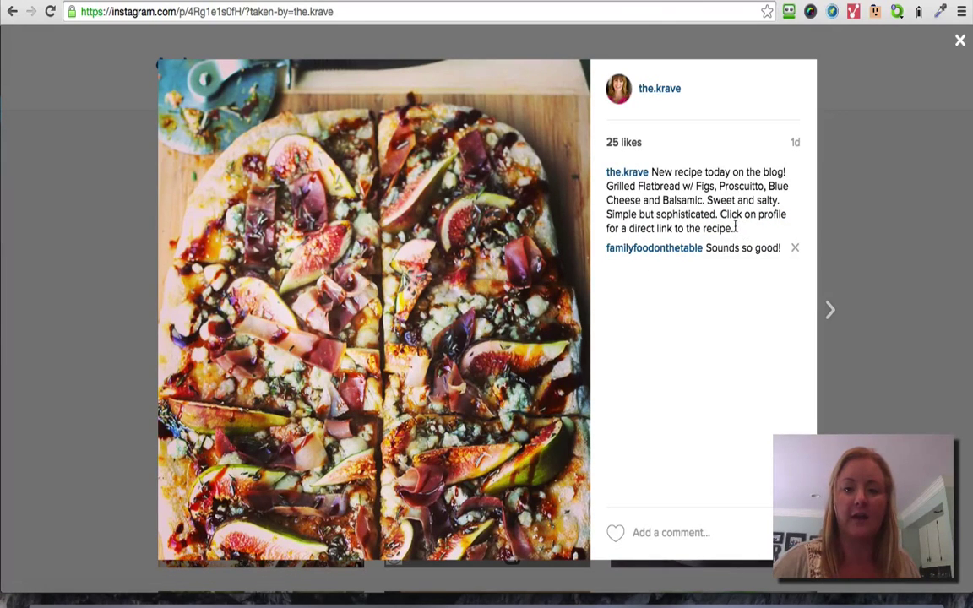
left_click_drag(734, 229, 720, 215)
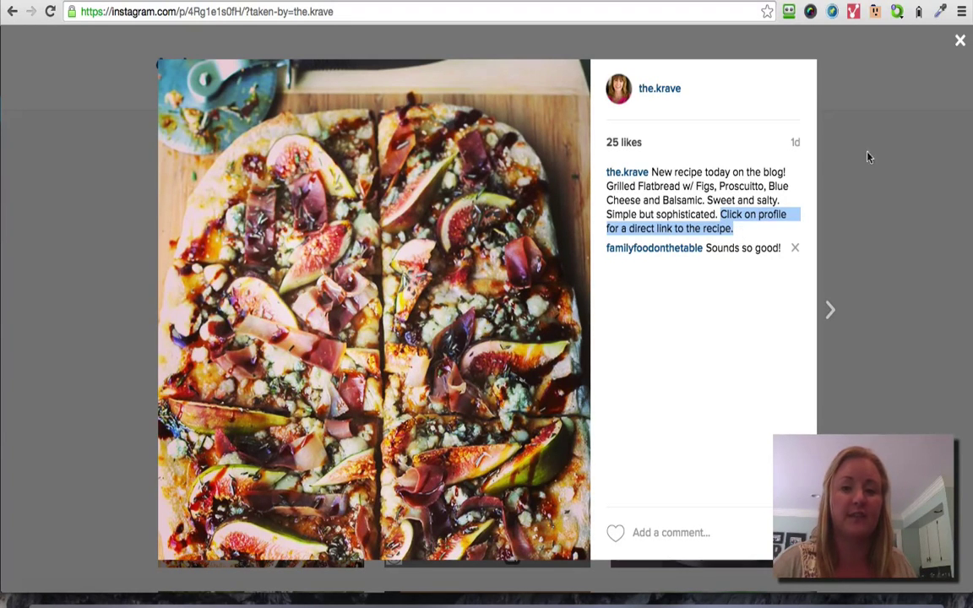
left_click(961, 42)
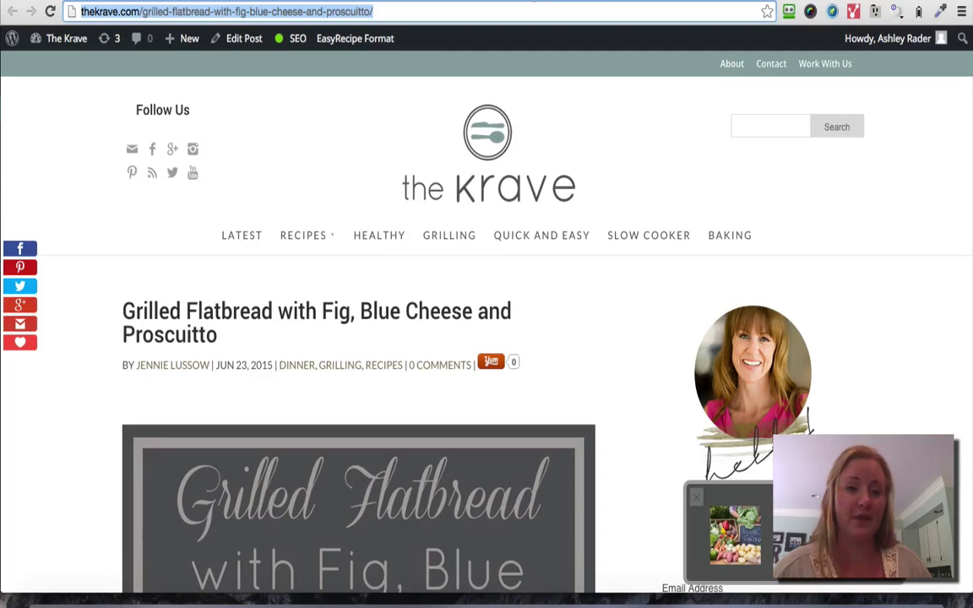
Go from the flatbread recipe to The Krave's home page and look through its recipe sections.
left_click(409, 127)
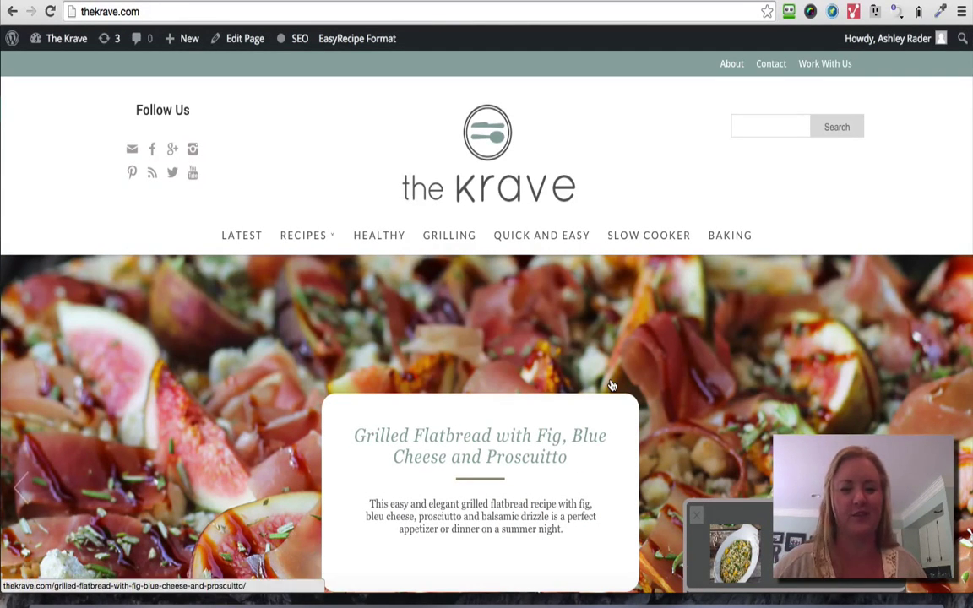
scroll(613, 387, "down", 2)
scroll(612, 386, "down", 10)
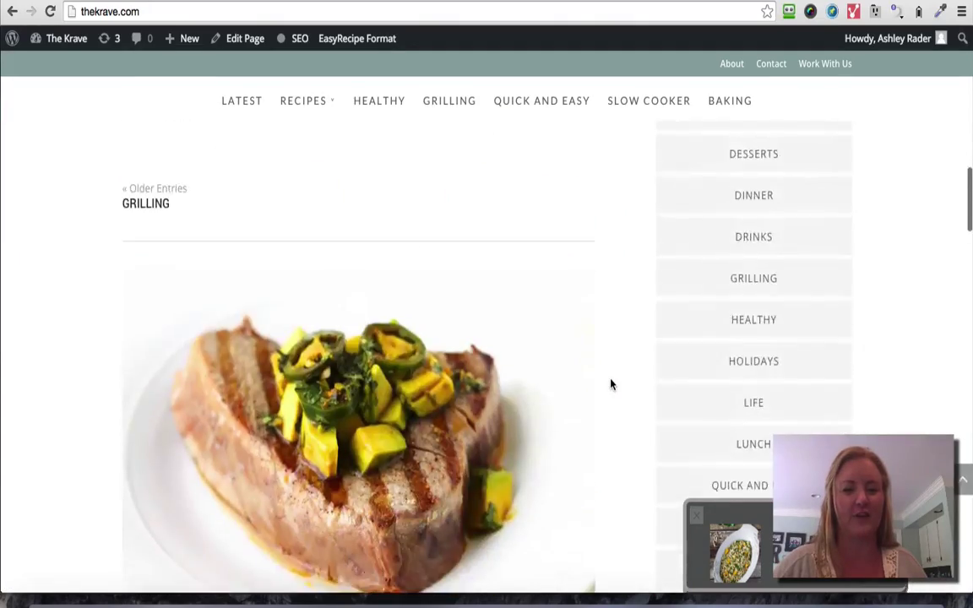
scroll(612, 386, "down", 15)
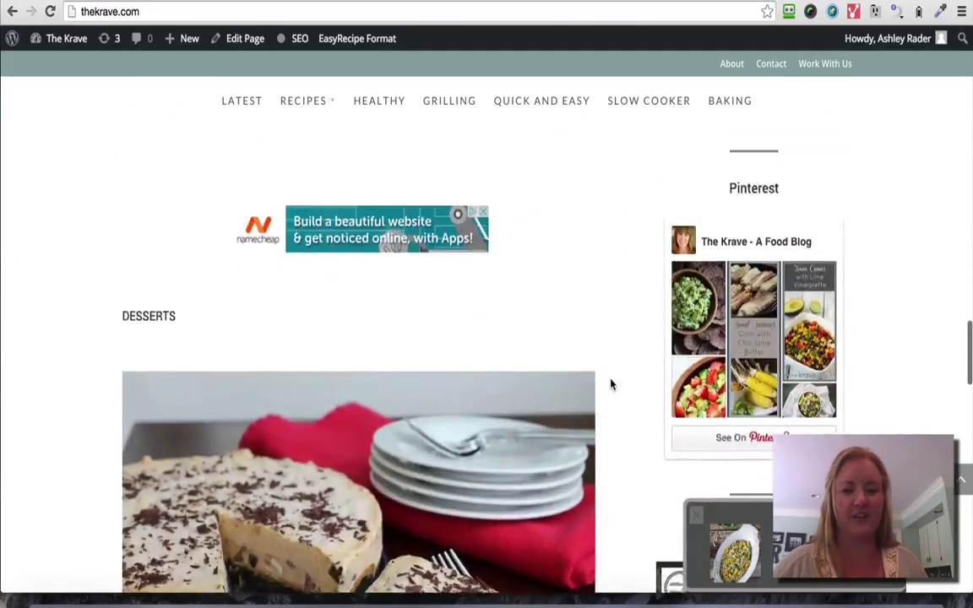
scroll(611, 385, "down", 2)
scroll(610, 385, "up", 20)
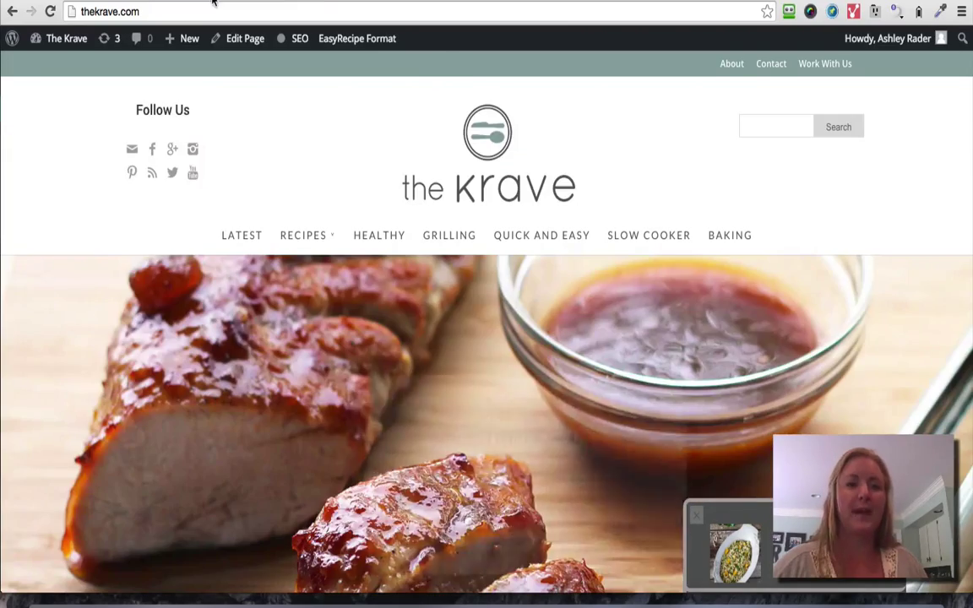
Switch to Google Analytics and review the Social channel report's sessions chart and social network table.
left_click(210, 1)
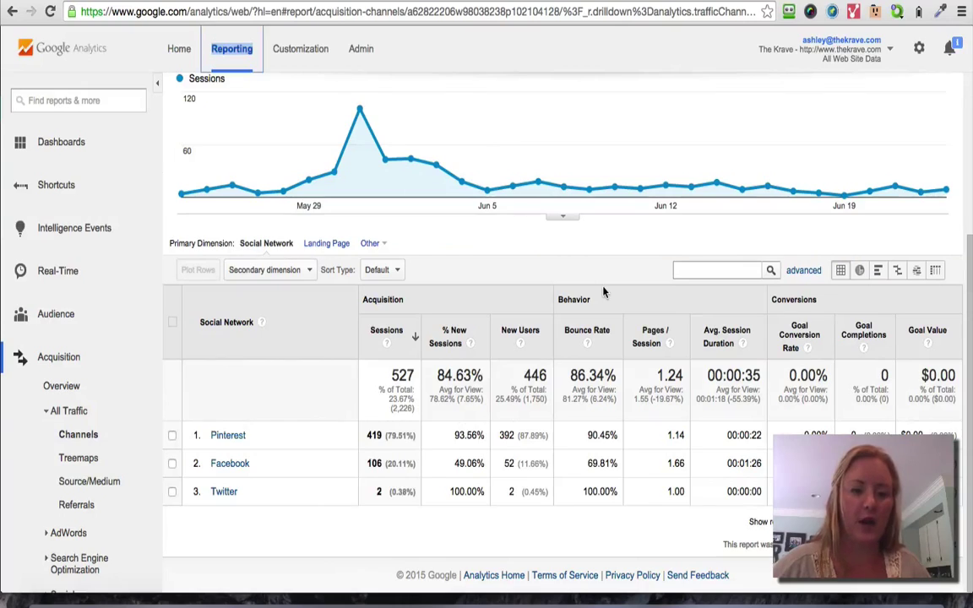
scroll(603, 292, "up", 4)
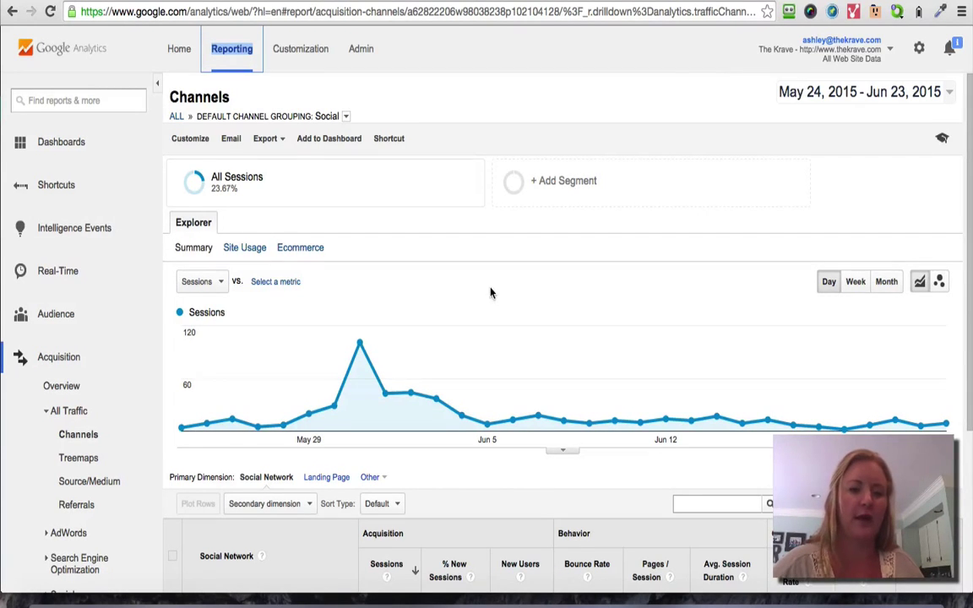
scroll(490, 291, "down", 5)
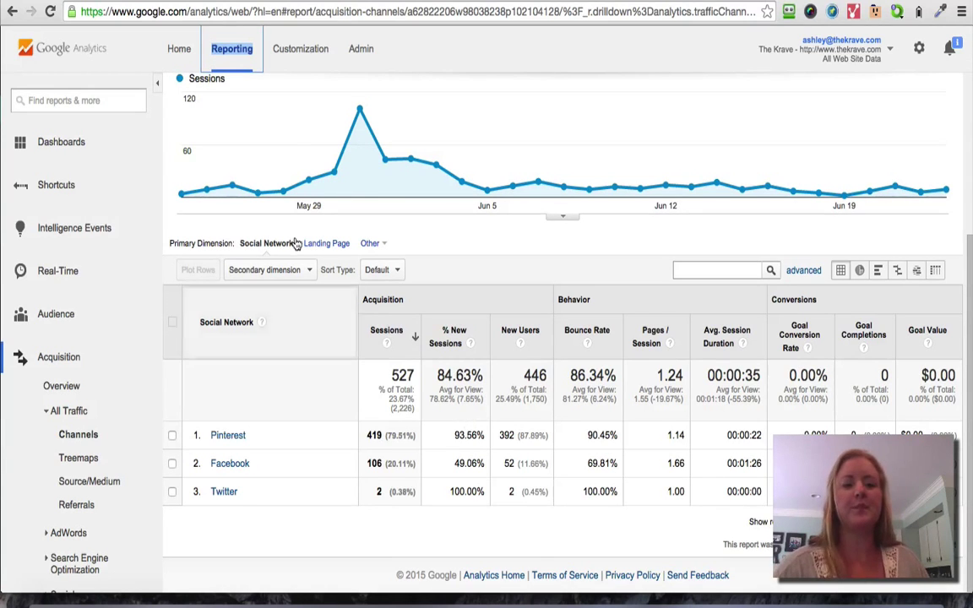
Open the Acquisition Overview report and examine the traffic breakdown by top channel.
left_click(62, 368)
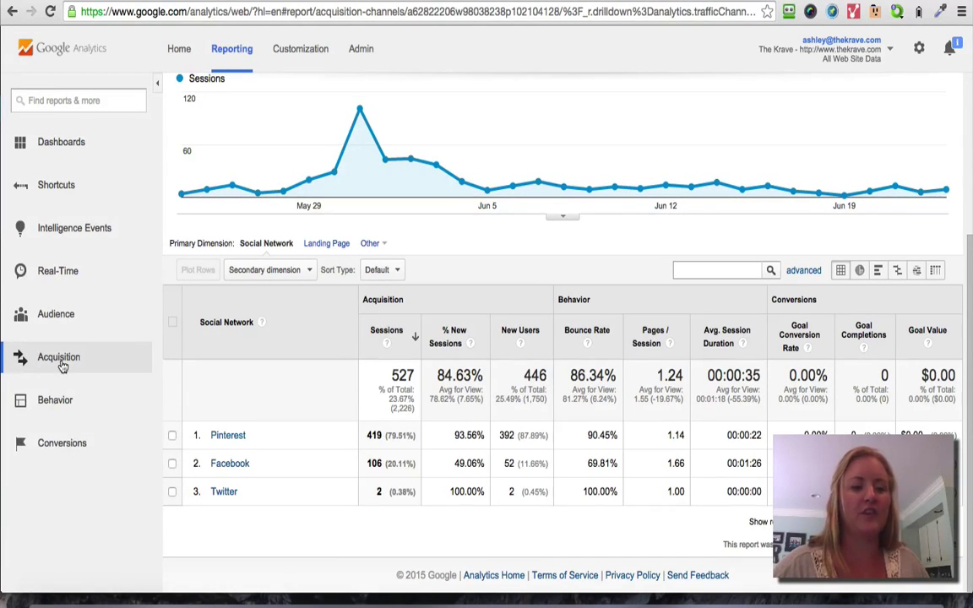
left_click(49, 361)
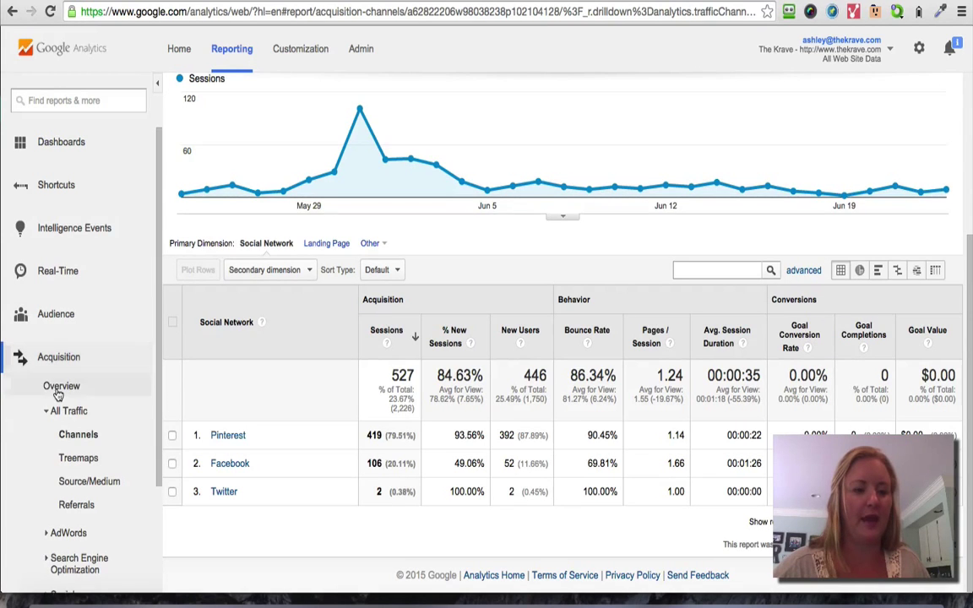
left_click(58, 393)
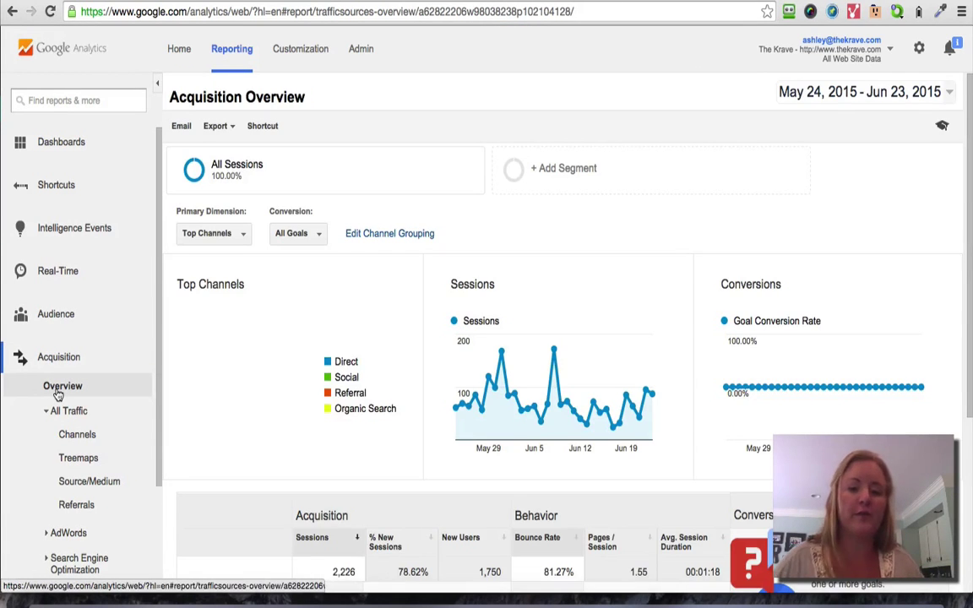
scroll(328, 438, "down", 3)
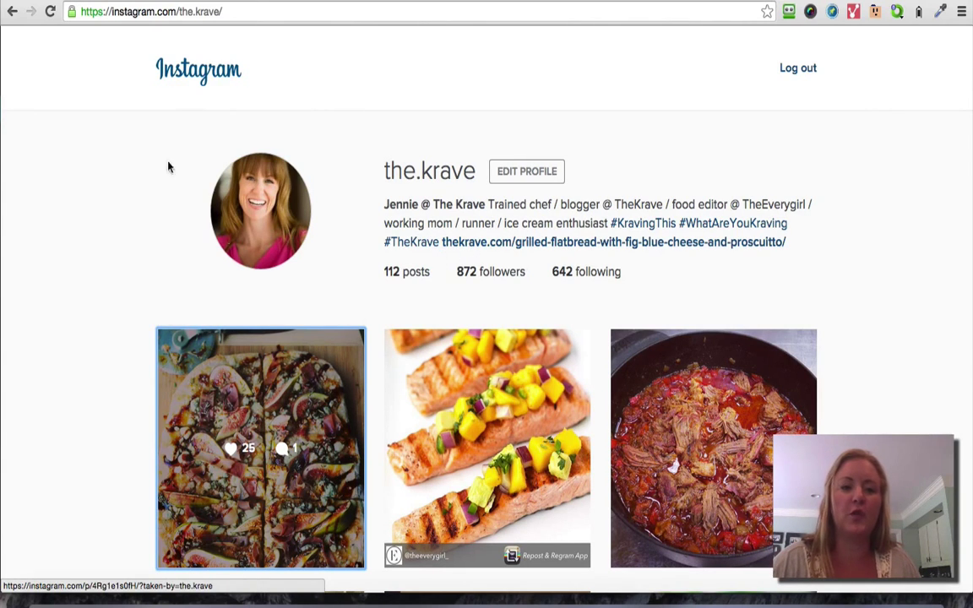
Follow the flatbread recipe link in the Instagram profile bio, return to the profile, and switch back to the Analytics overview.
left_click(489, 245)
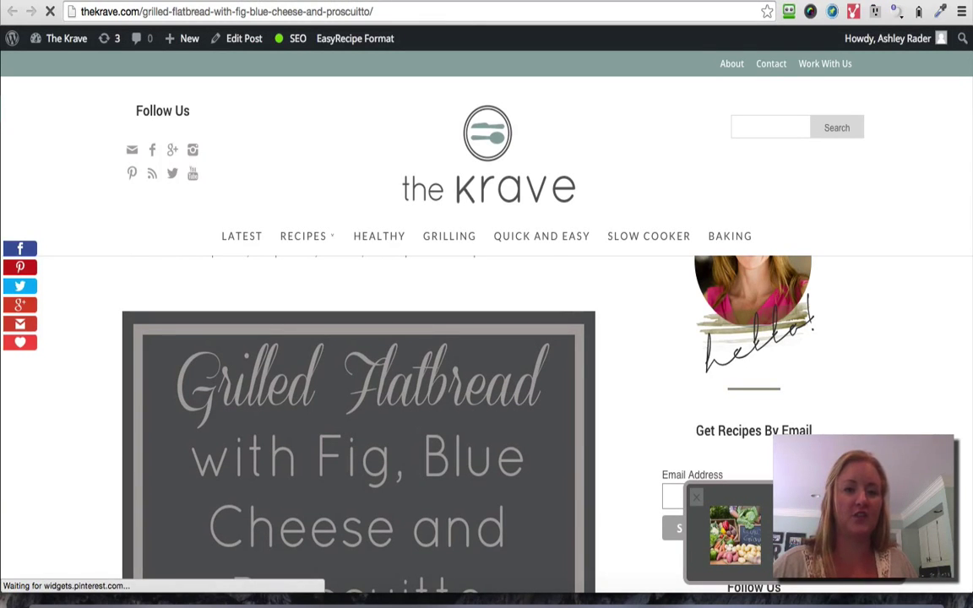
key("super+Left")
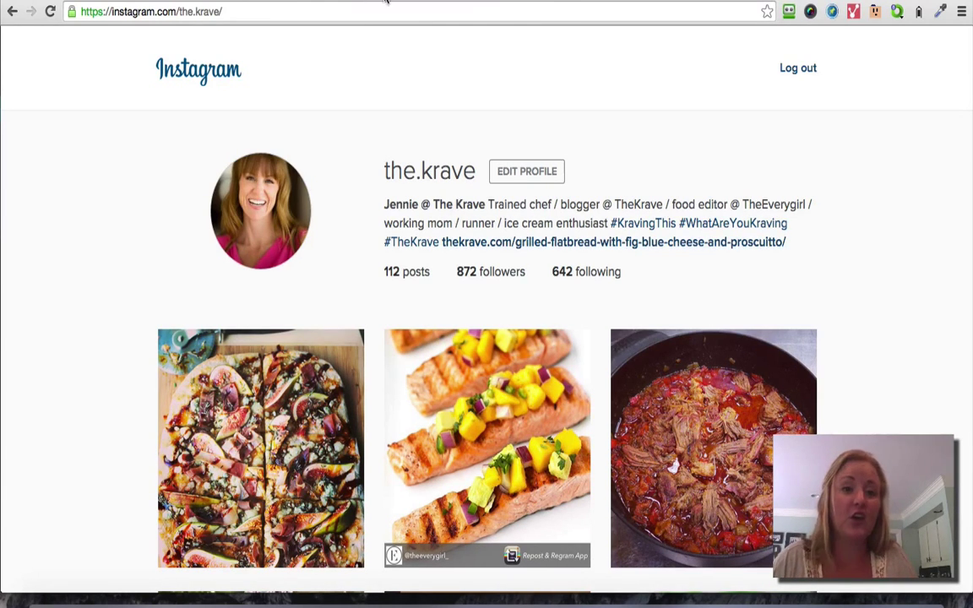
key("ctrl+Tab")
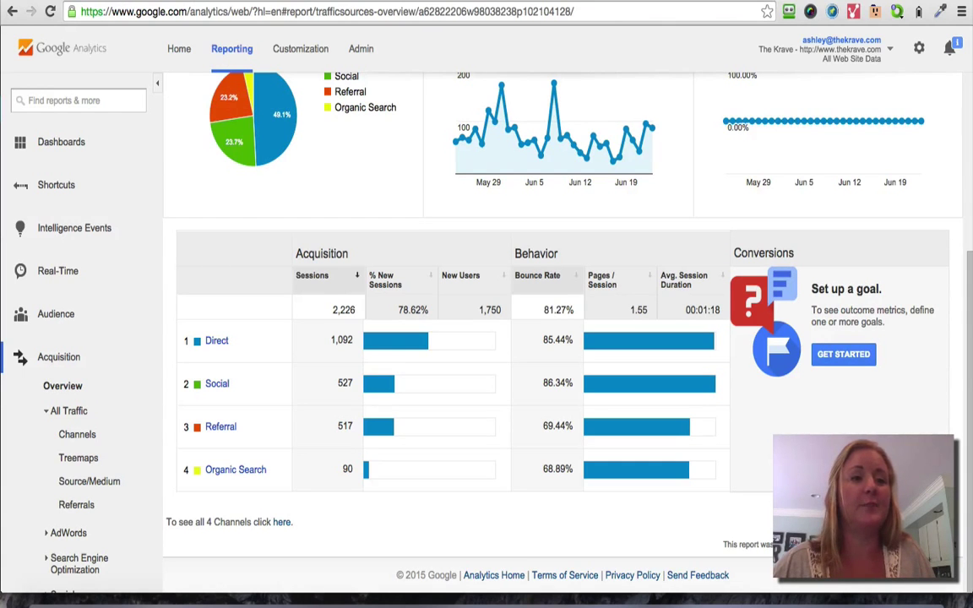
Switch to the WordPress page editor and title the untitled page "Instagram Latest Post".
left_click(93, 2)
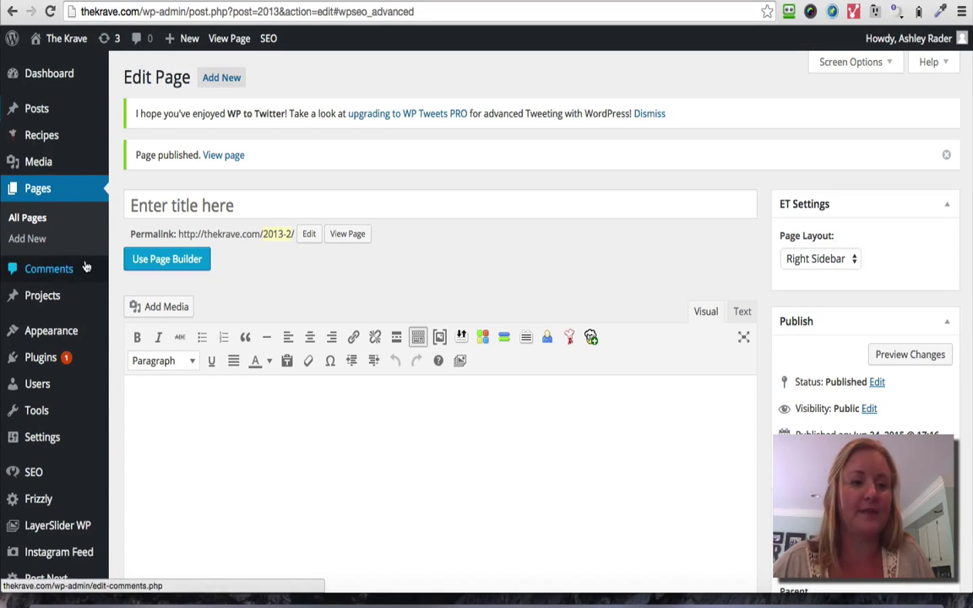
left_click(232, 203)
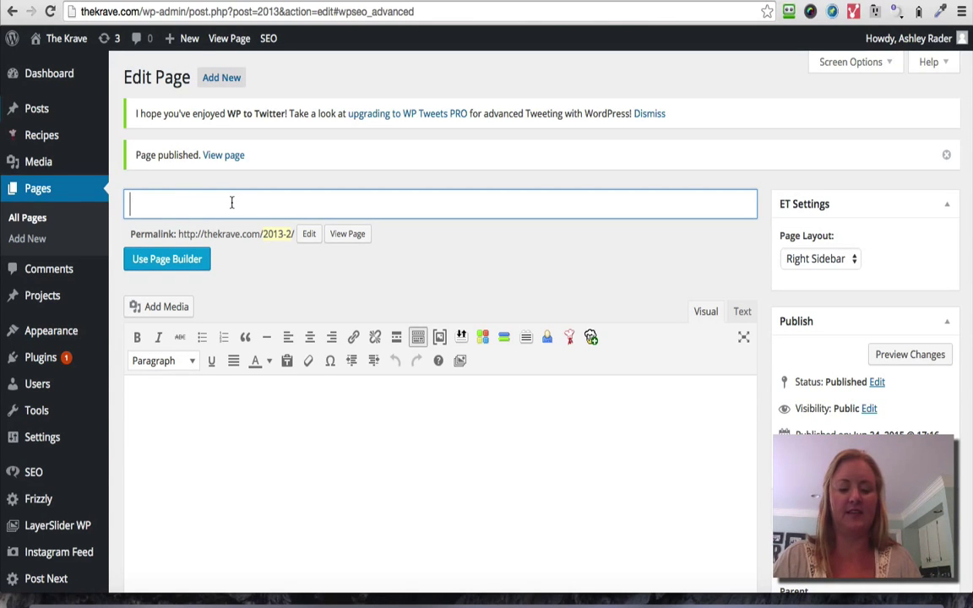
type("Instag")
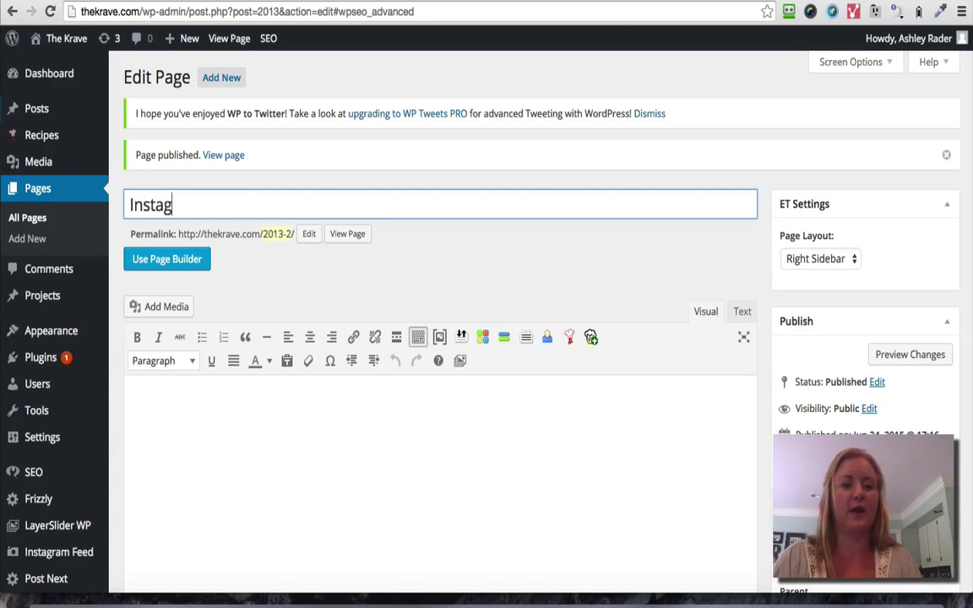
type("ram Lates")
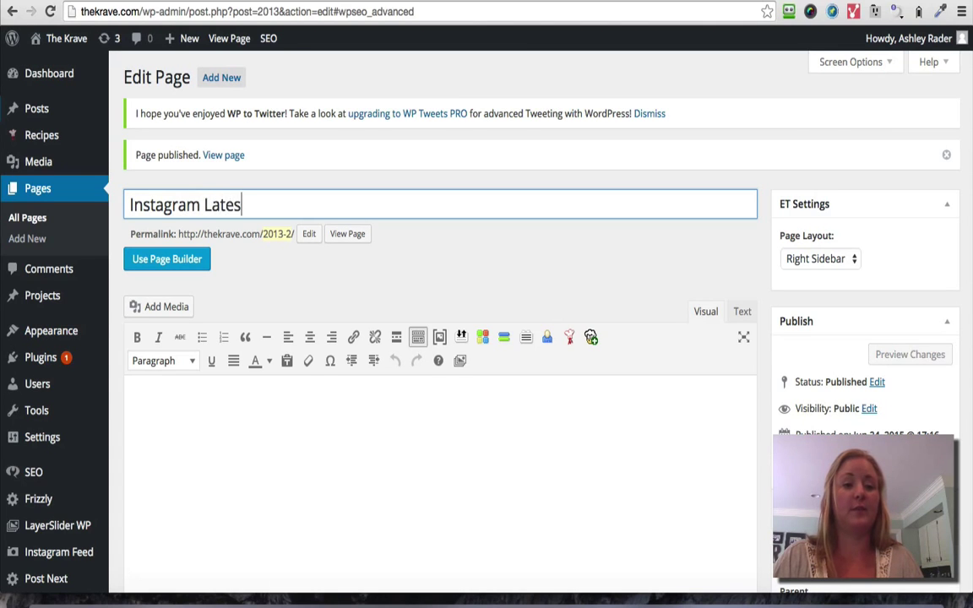
type("t Post")
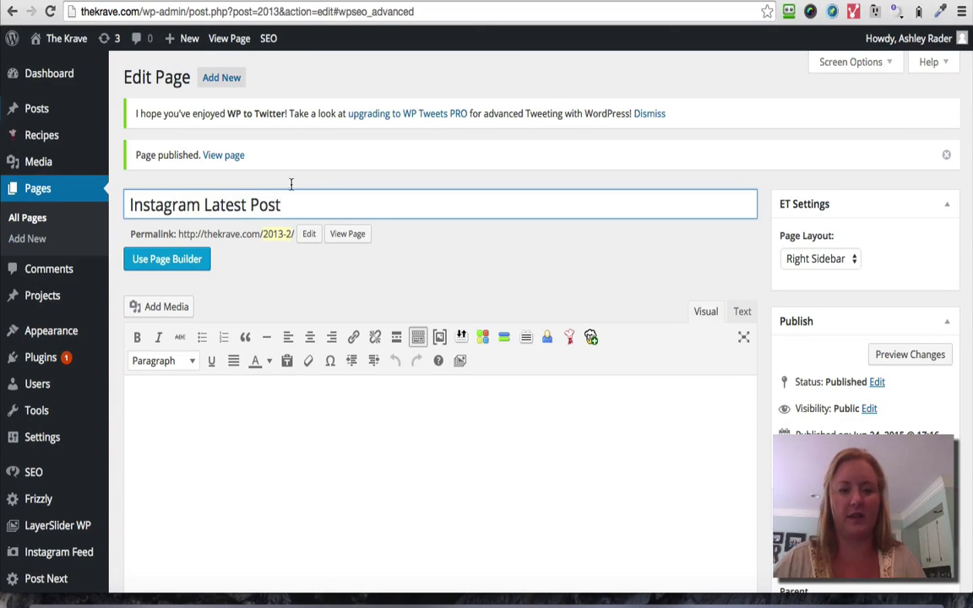
Change the page's permalink slug to "instagram-latest-post" and confirm it.
left_click(309, 234)
left_click_drag(305, 236, 130, 234)
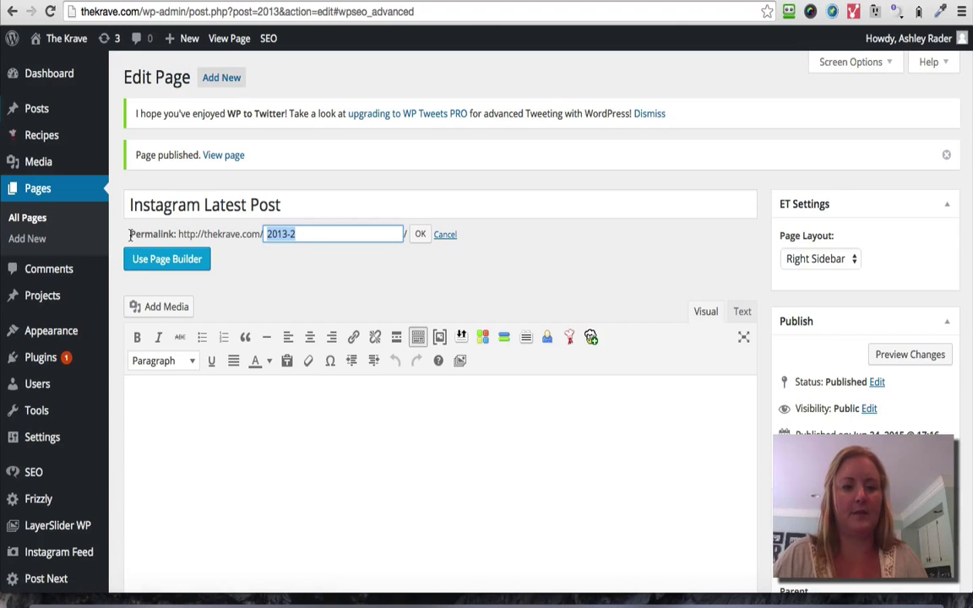
type("latest")
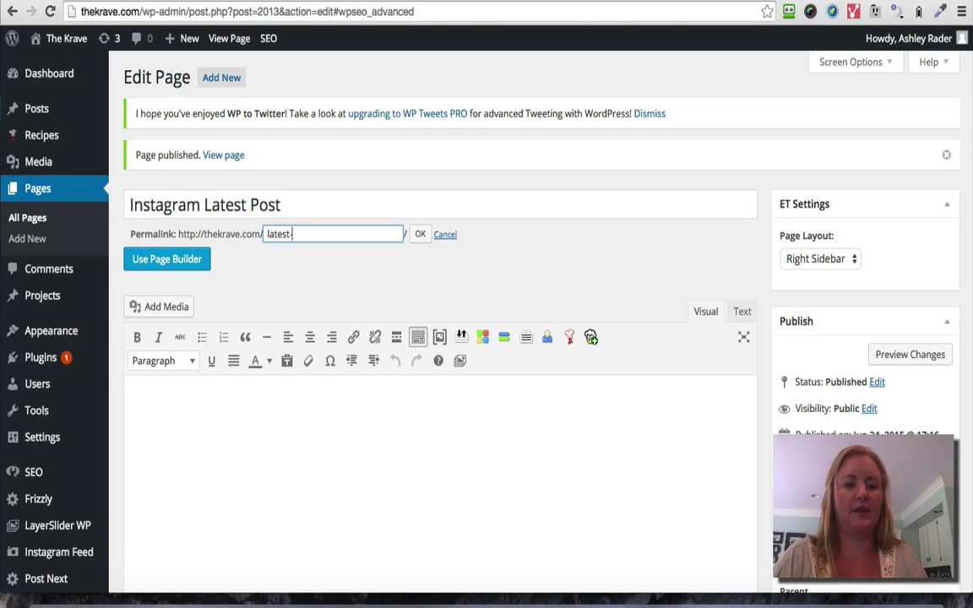
type("-post")
left_click(268, 234)
type("instagram-")
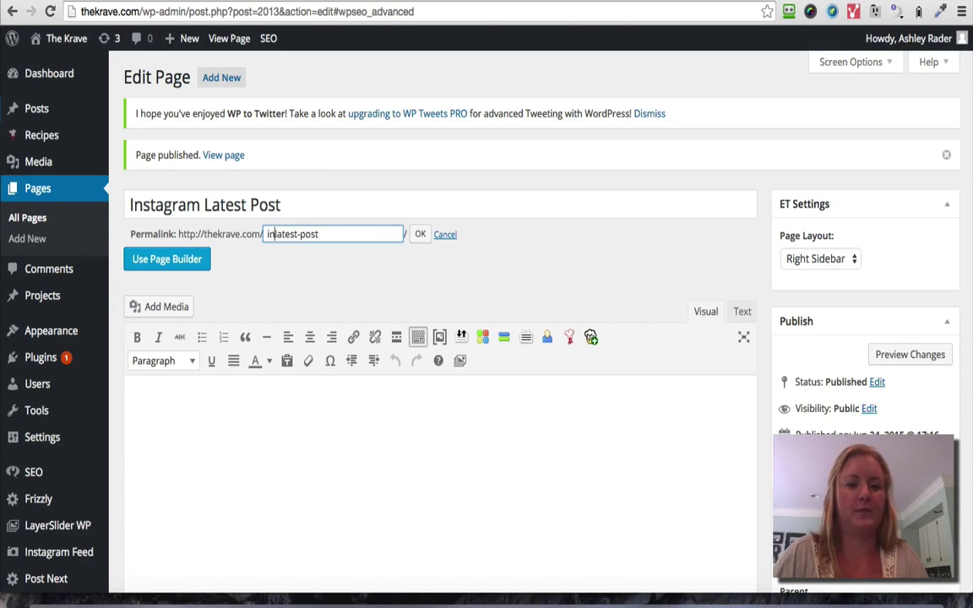
left_click(420, 234)
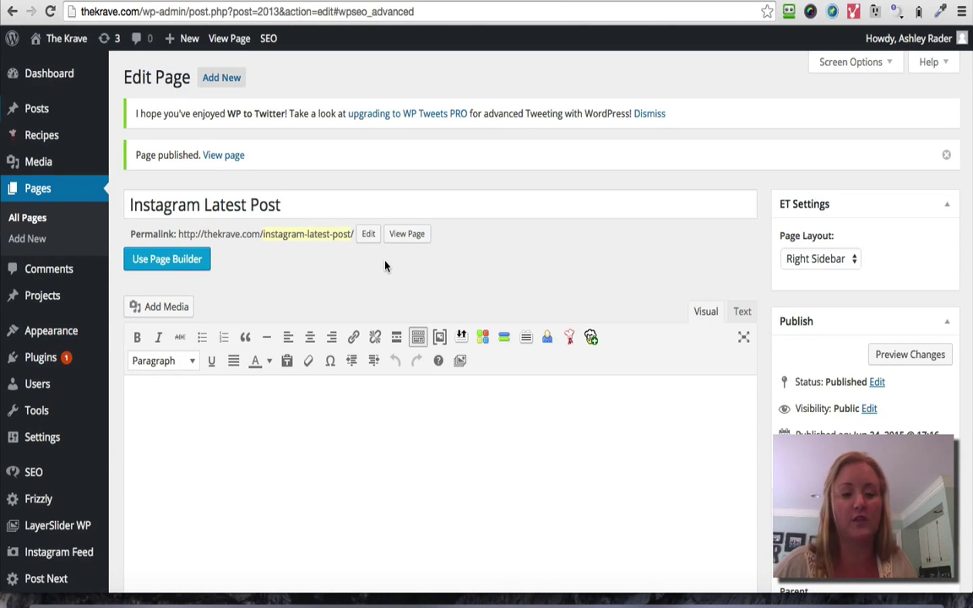
Review the General and Advanced settings in the WordPress SEO by Yoast box of the Instagram Latest Post page.
scroll(385, 266, "down", 3)
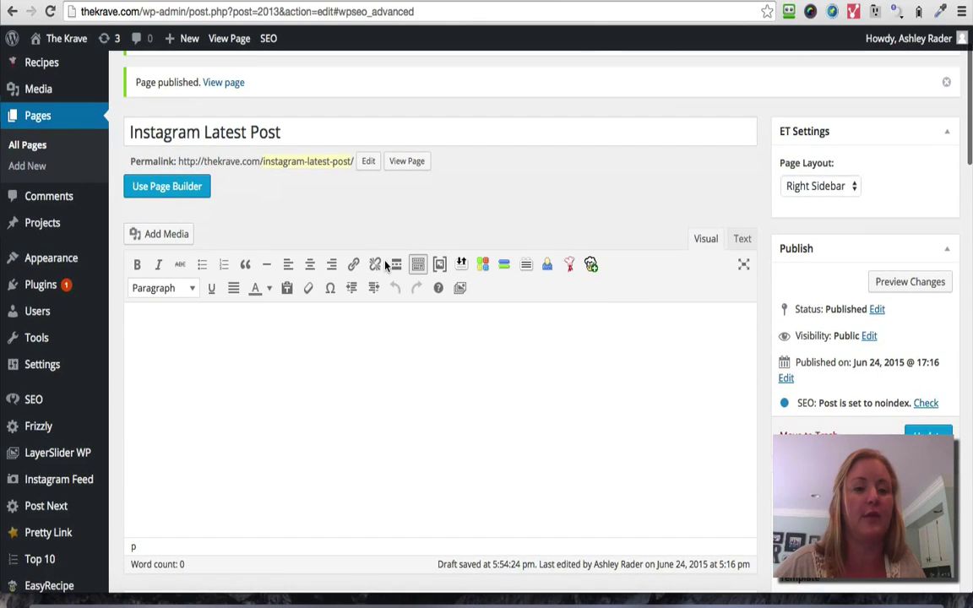
scroll(549, 317, "down", 5)
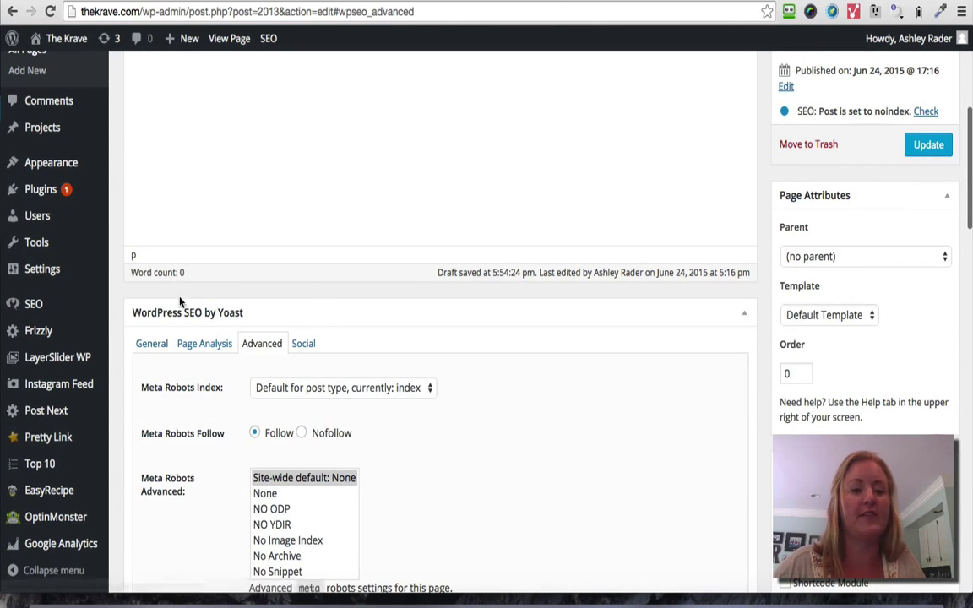
scroll(395, 370, "down", 3)
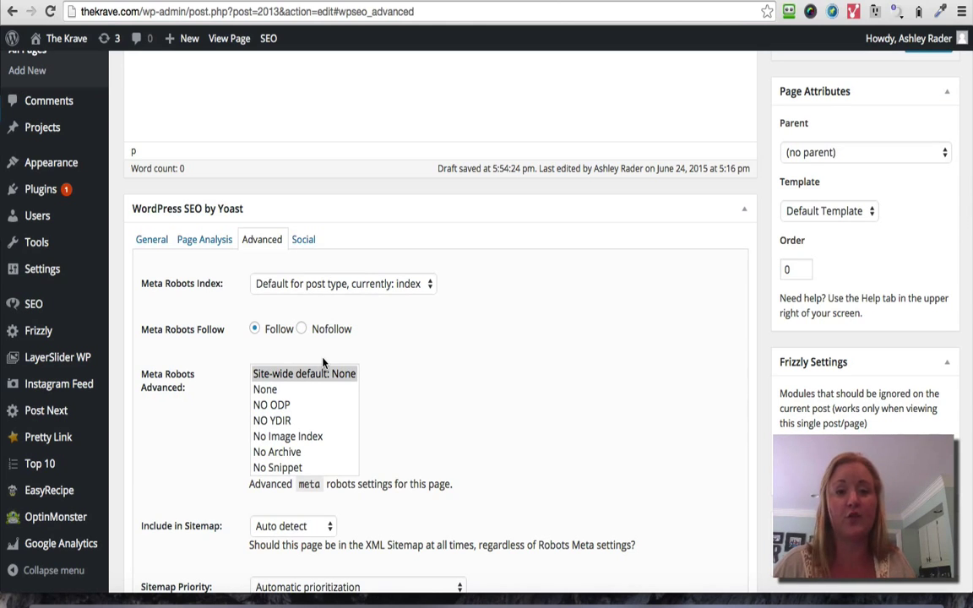
left_click(148, 240)
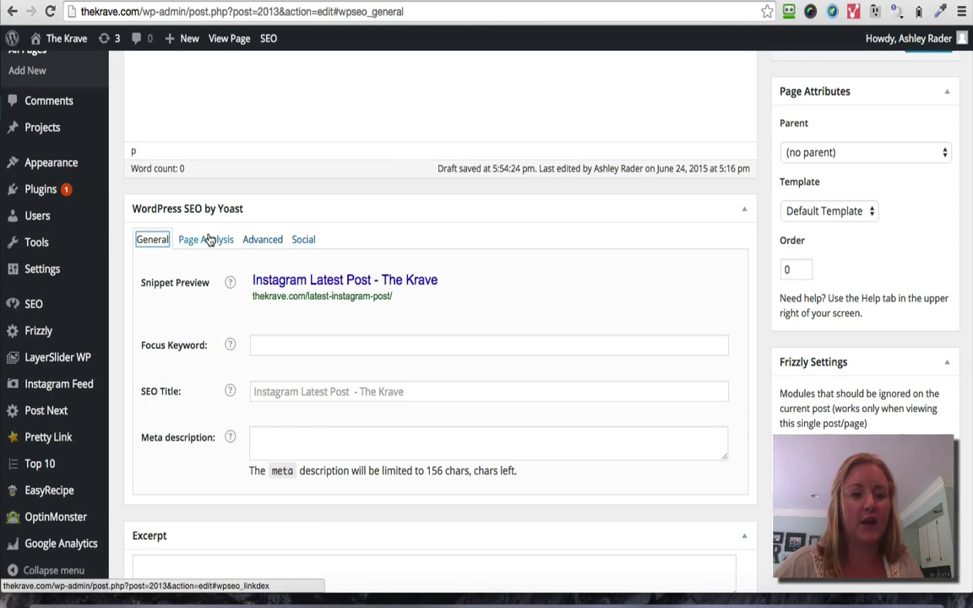
left_click(262, 240)
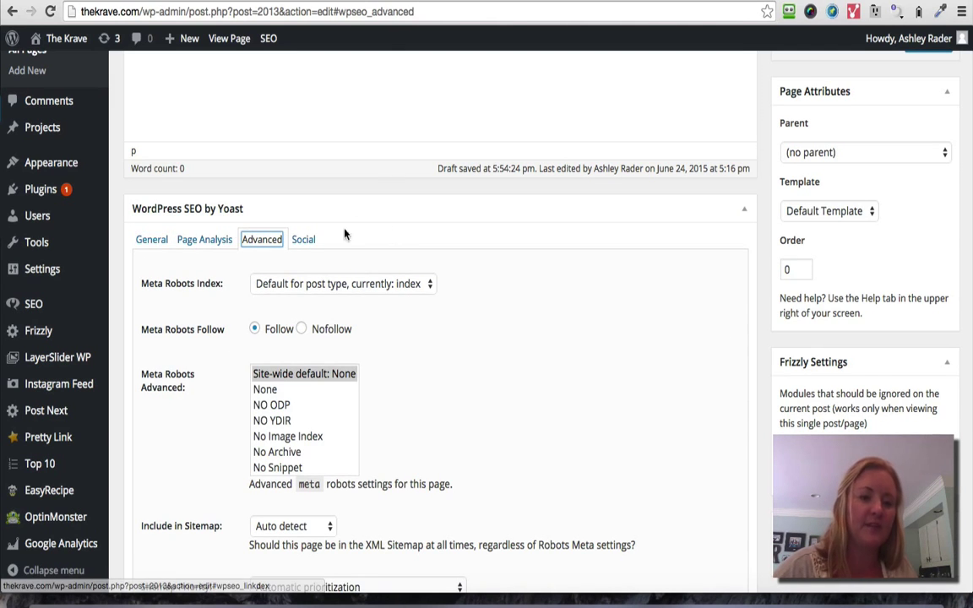
scroll(367, 246, "down", 1)
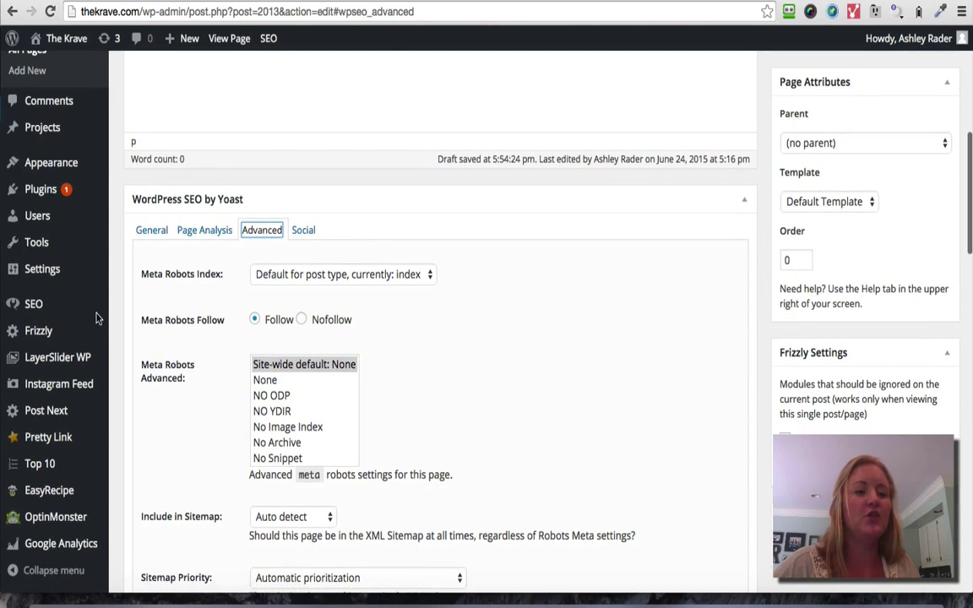
Open the Yoast SEO plugin's General Settings separately from the page editor and view its Security section.
mouse_move(22, 309)
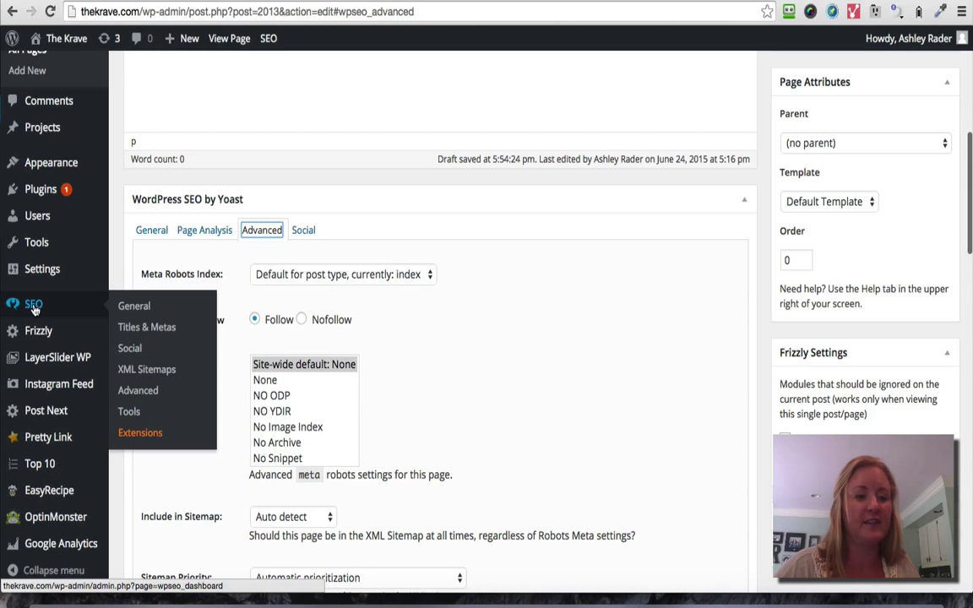
right_click(145, 310)
left_click(157, 314)
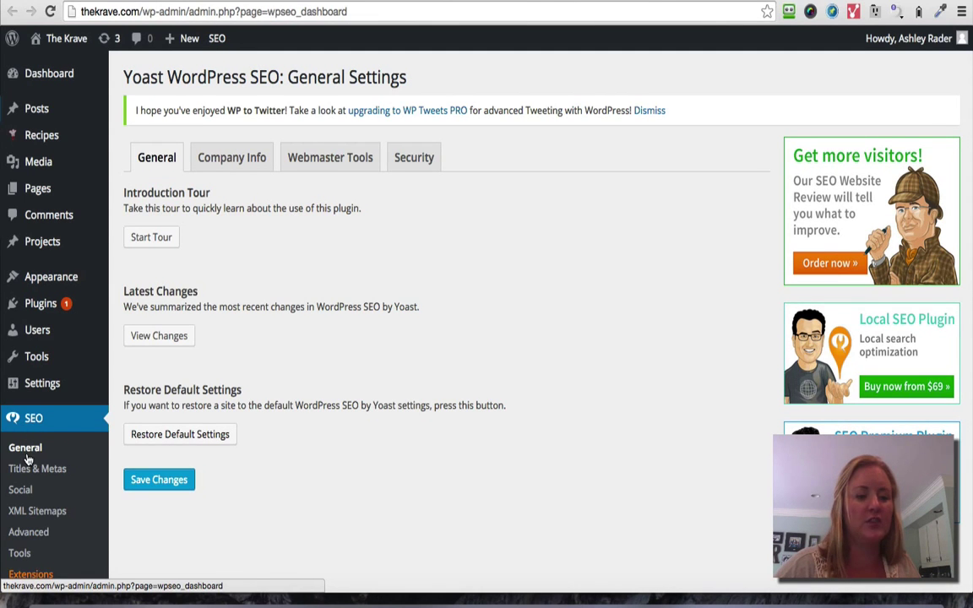
left_click(411, 165)
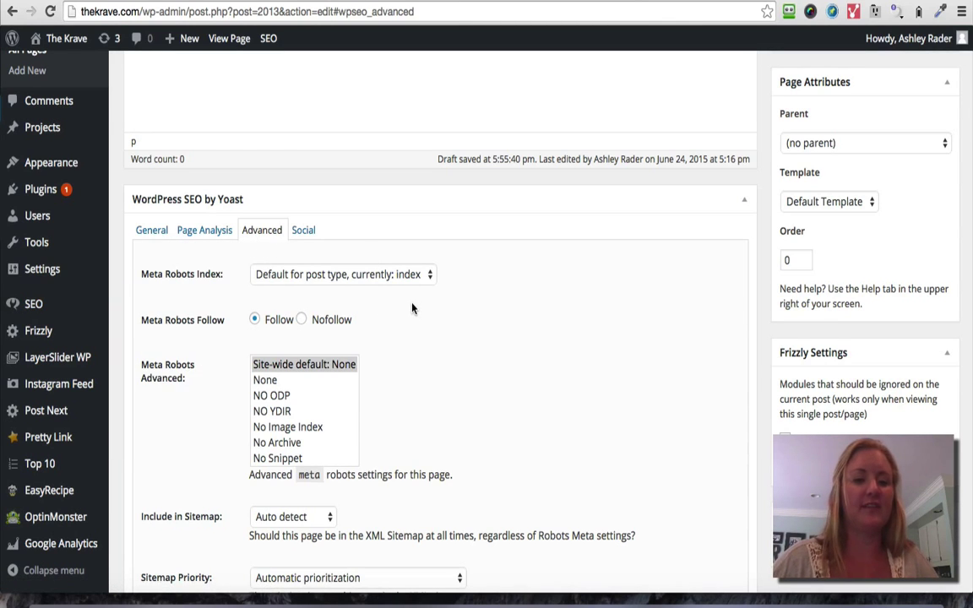
Set the page's Meta Robots Index to noindex and its Meta Robots Follow to Nofollow.
left_click(341, 275)
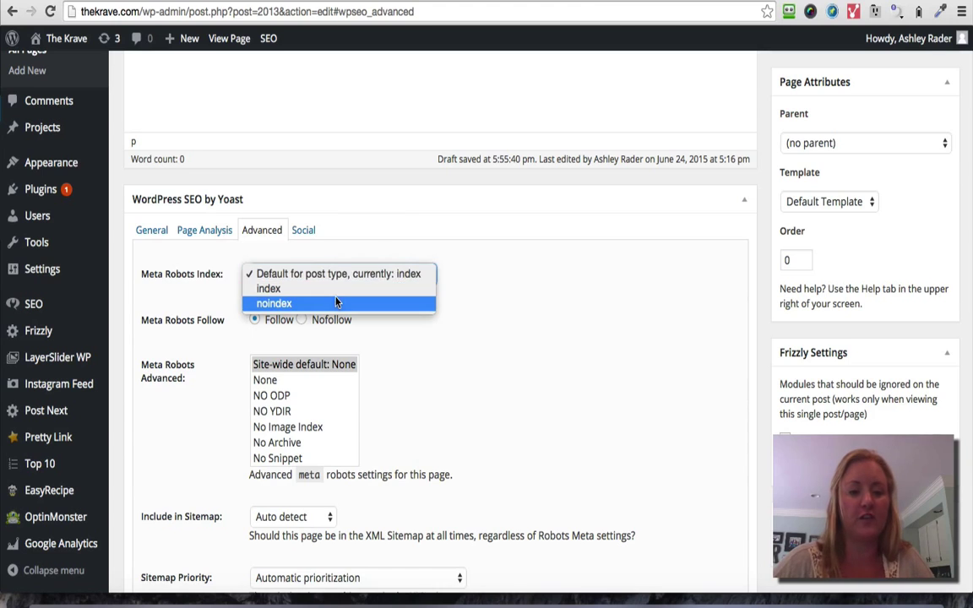
left_click(336, 303)
left_click(302, 320)
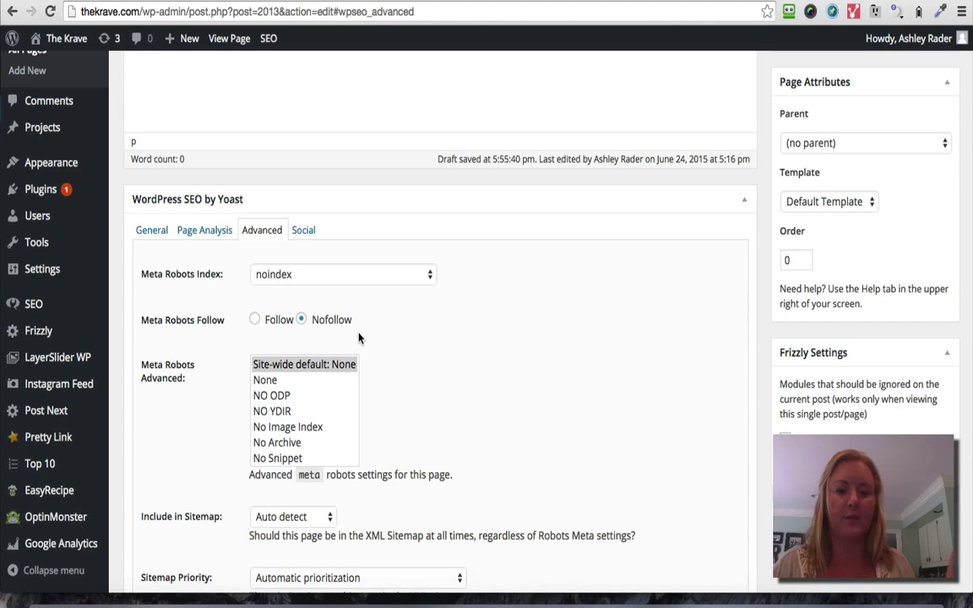
Open the Instagram profile's edit form, select the address in the Website field, and leave the form without saving.
scroll(603, 350, "down", 10)
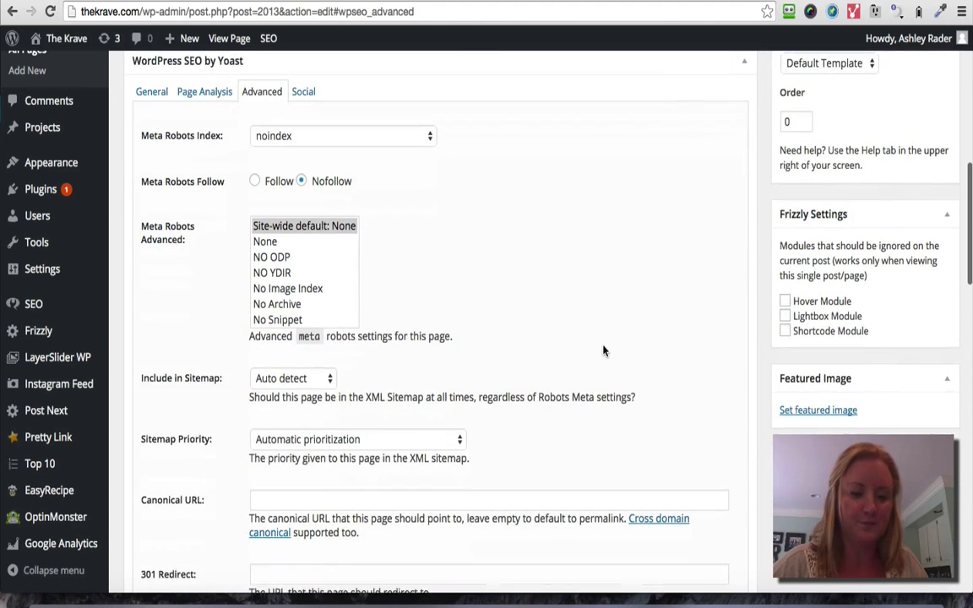
scroll(603, 345, "down", 1)
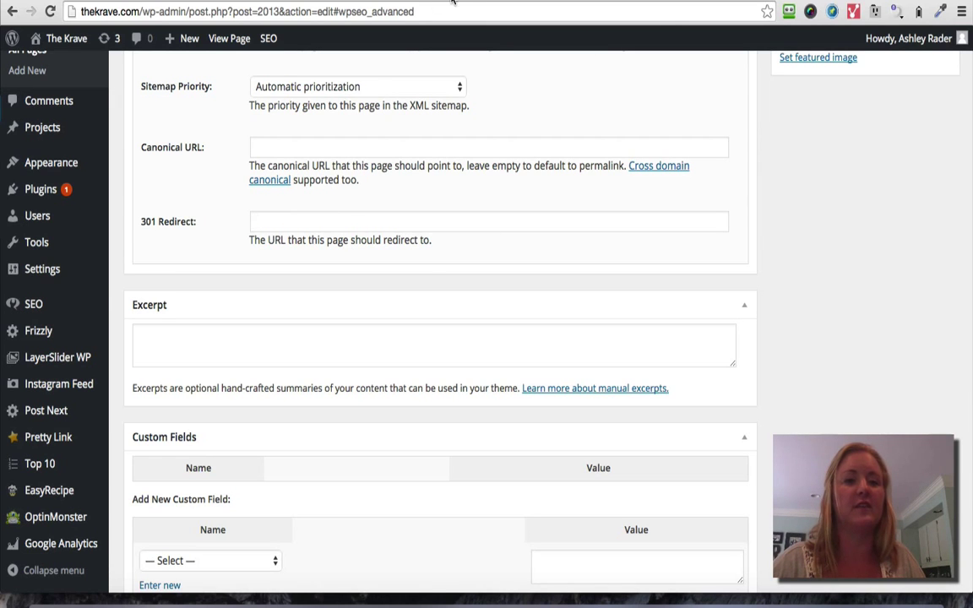
key("ctrl+Tab")
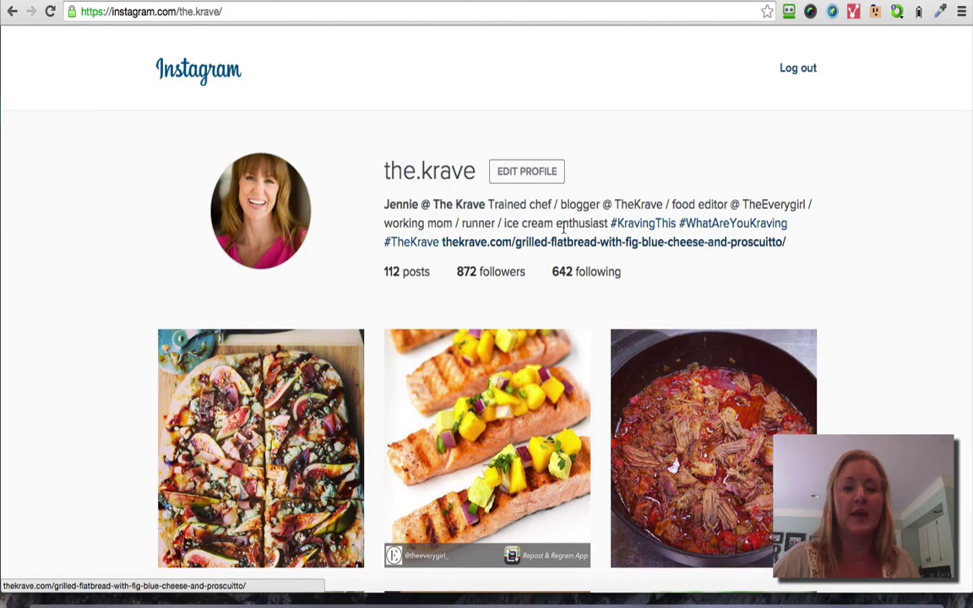
left_click(538, 172)
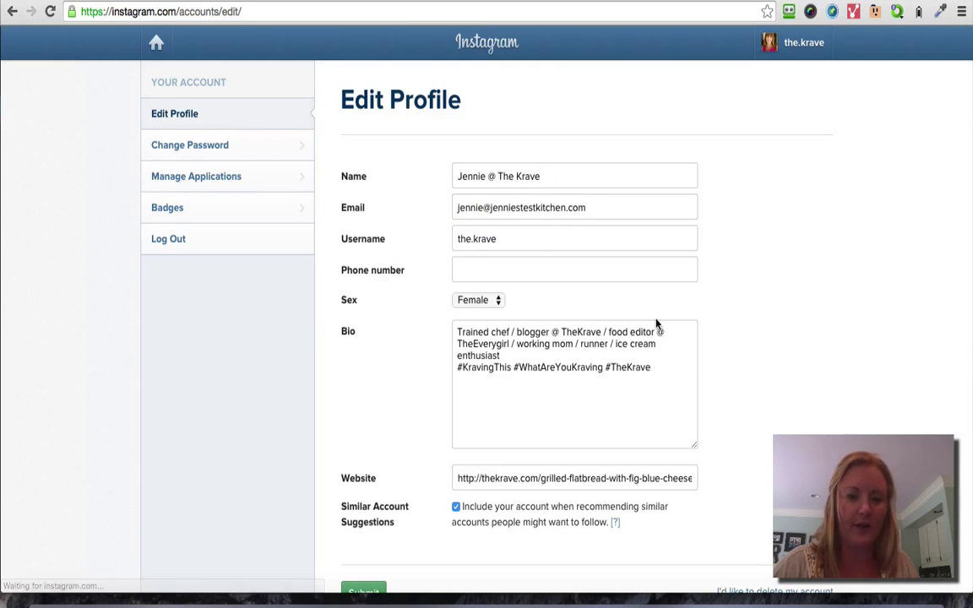
scroll(642, 326, "down", 3)
left_click(457, 341)
left_click_drag(456, 340, 755, 346)
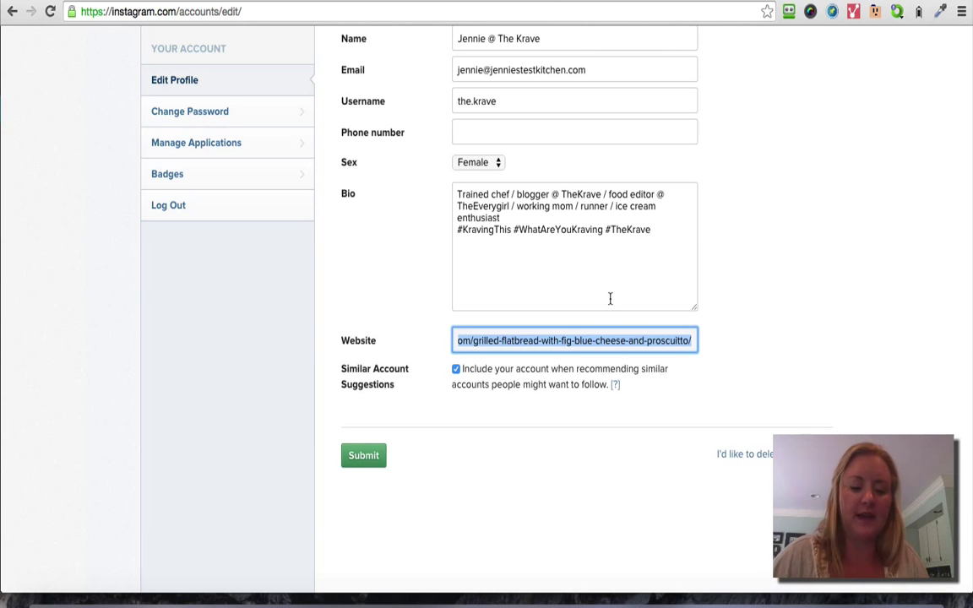
left_click(12, 13)
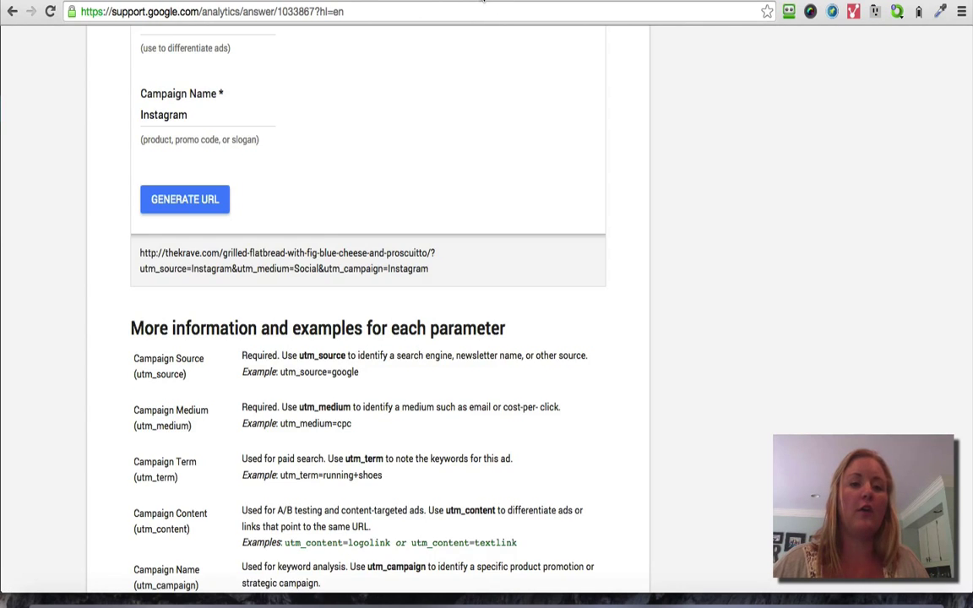
Review the Google Analytics URL builder instructions and check the recipe address in the form's Website URL field.
scroll(313, 179, "up", 10)
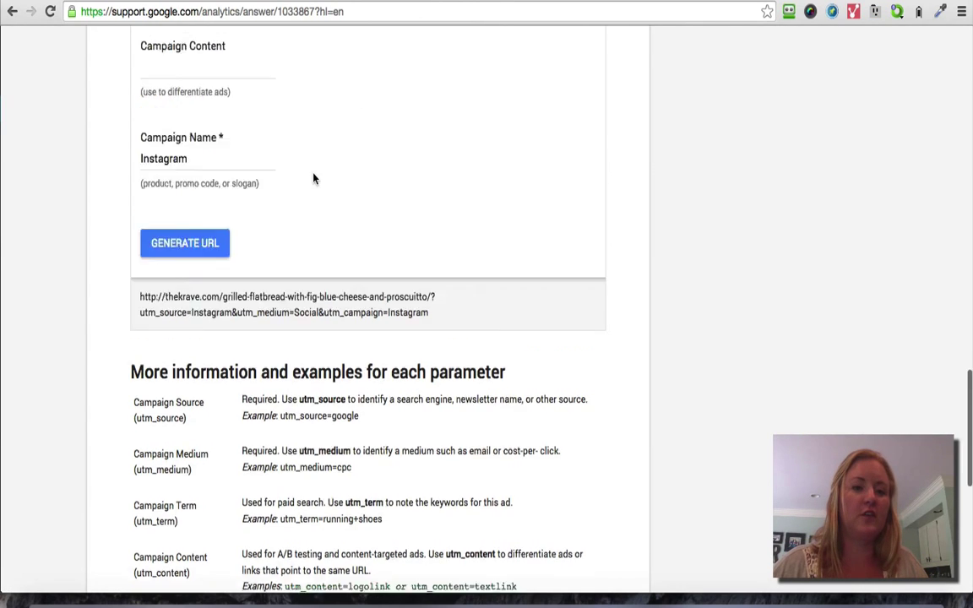
scroll(313, 177, "down", 3)
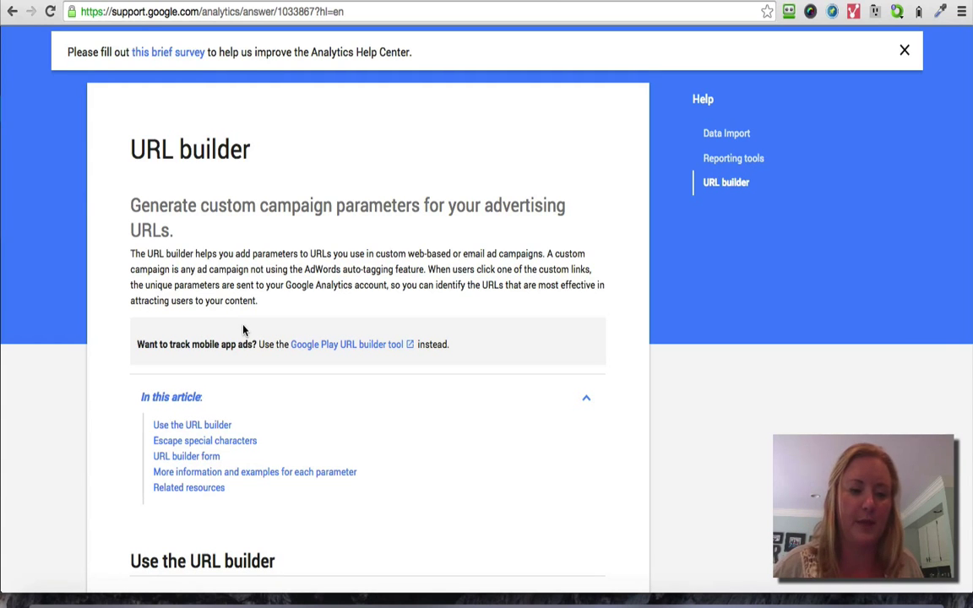
scroll(244, 329, "down", 10)
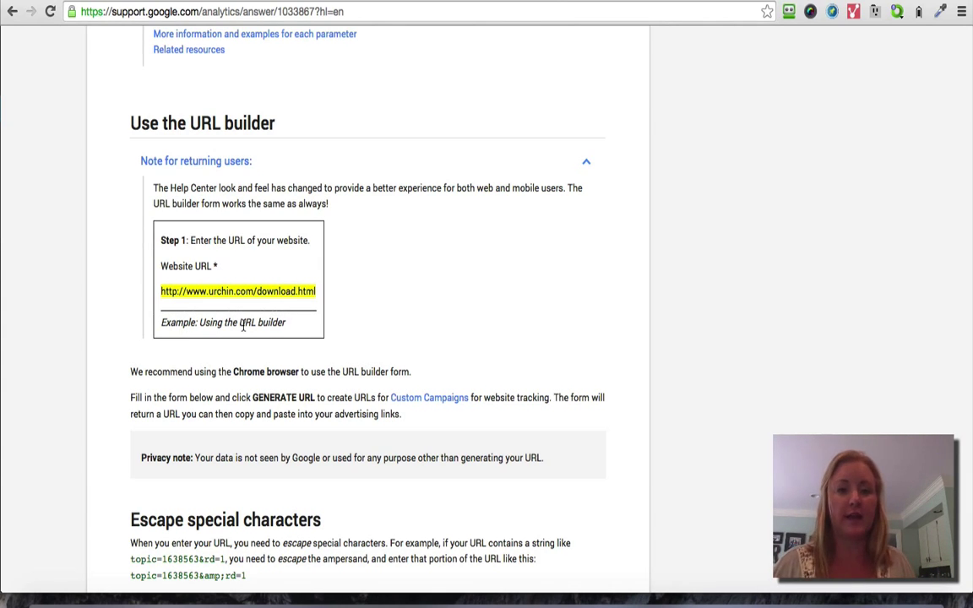
scroll(242, 327, "down", 8)
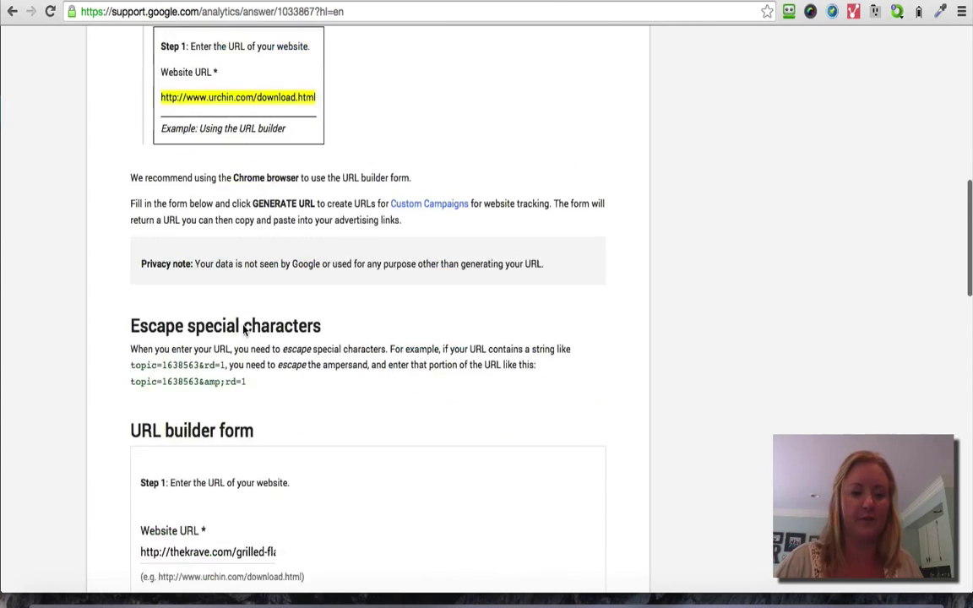
left_click_drag(142, 125, 443, 123)
left_click(442, 123)
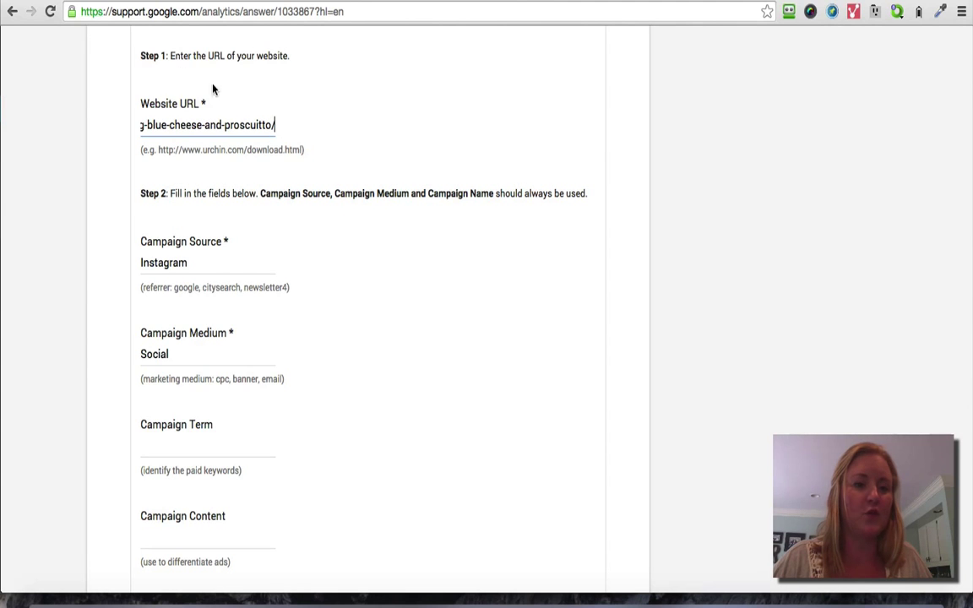
Examine the Campaign Source, Campaign Medium and Campaign Name entries in the URL builder form.
scroll(249, 145, "down", 2)
scroll(236, 145, "down", 1)
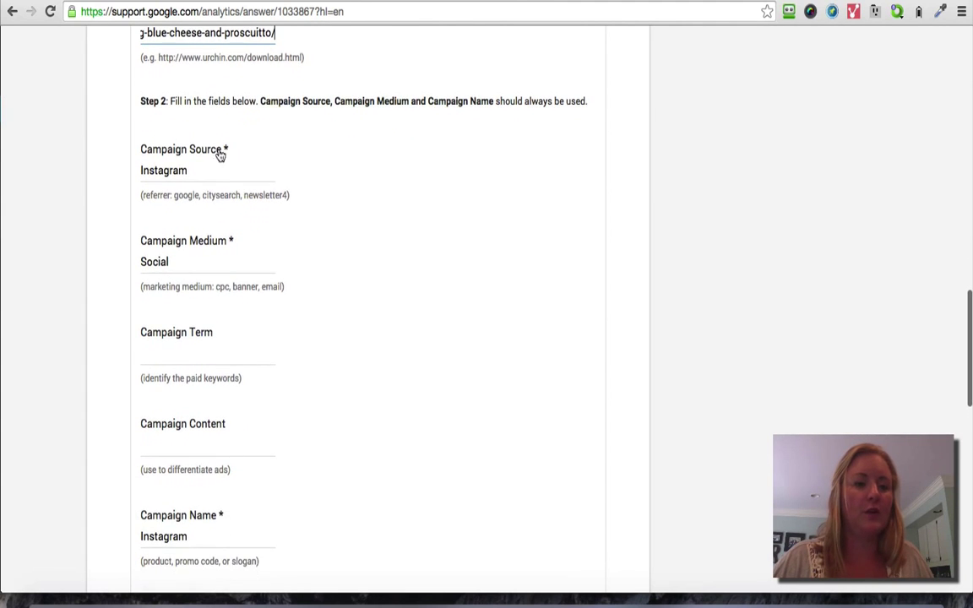
left_click_drag(203, 170, 117, 171)
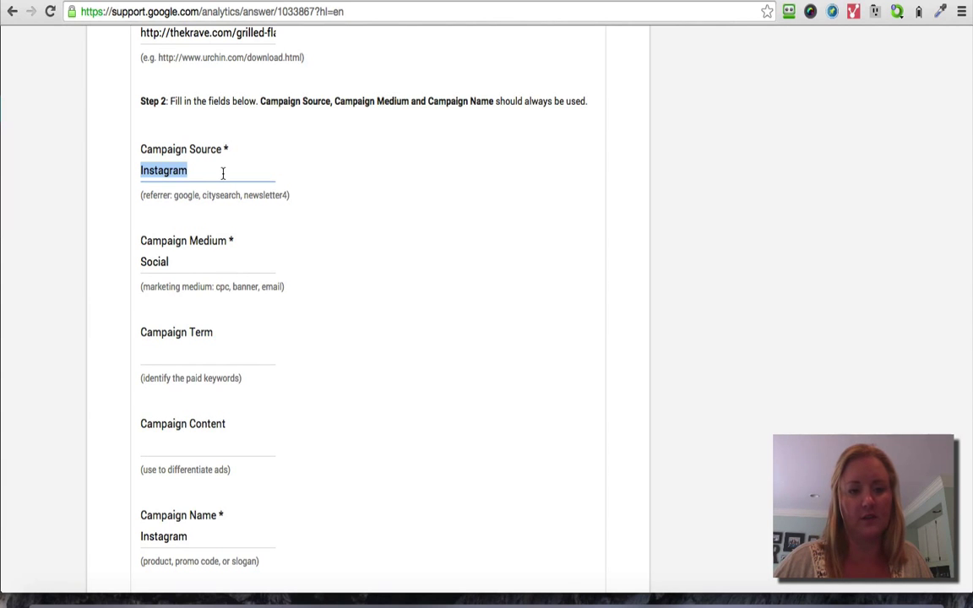
scroll(297, 246, "down", 3)
left_click_drag(187, 168, 109, 167)
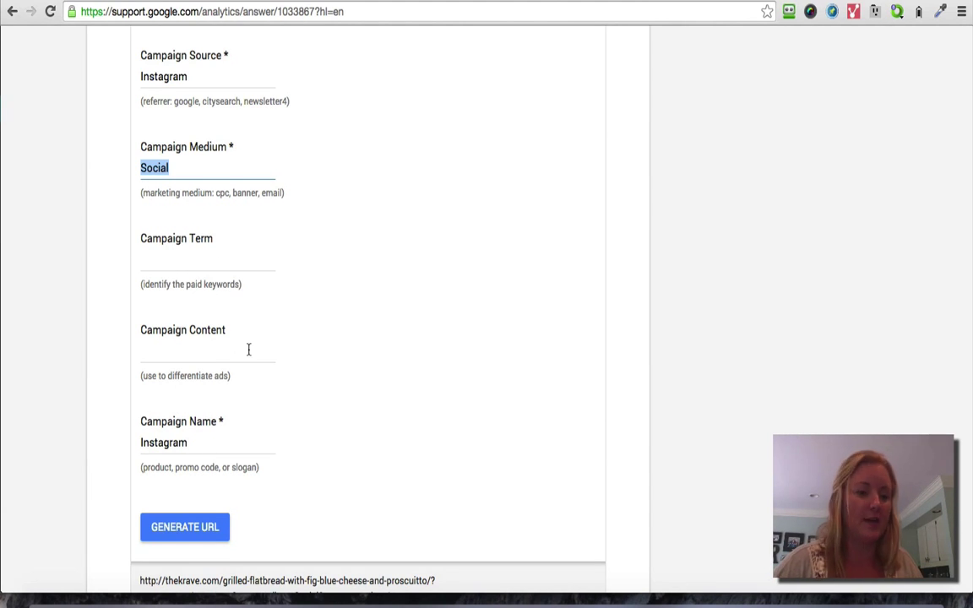
left_click_drag(192, 441, 132, 440)
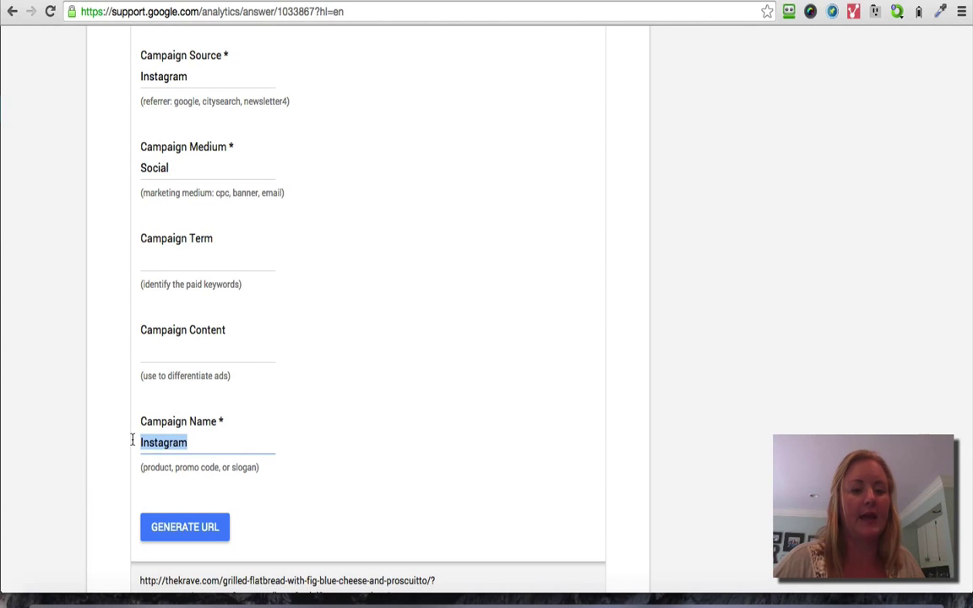
Generate the flatbread recipe's campaign URL with source Instagram, medium Social and campaign name Instagram.
left_click(217, 528)
scroll(307, 344, "down", 3)
left_click(187, 342)
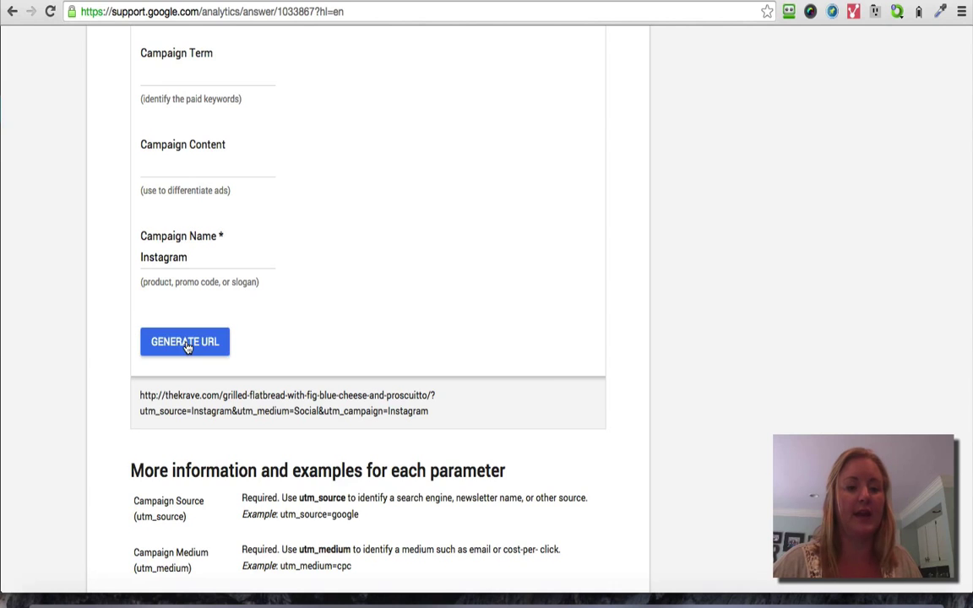
Copy the generated campaign URL including its UTM parameters and return to the WordPress page editor.
left_click_drag(491, 422, 428, 393)
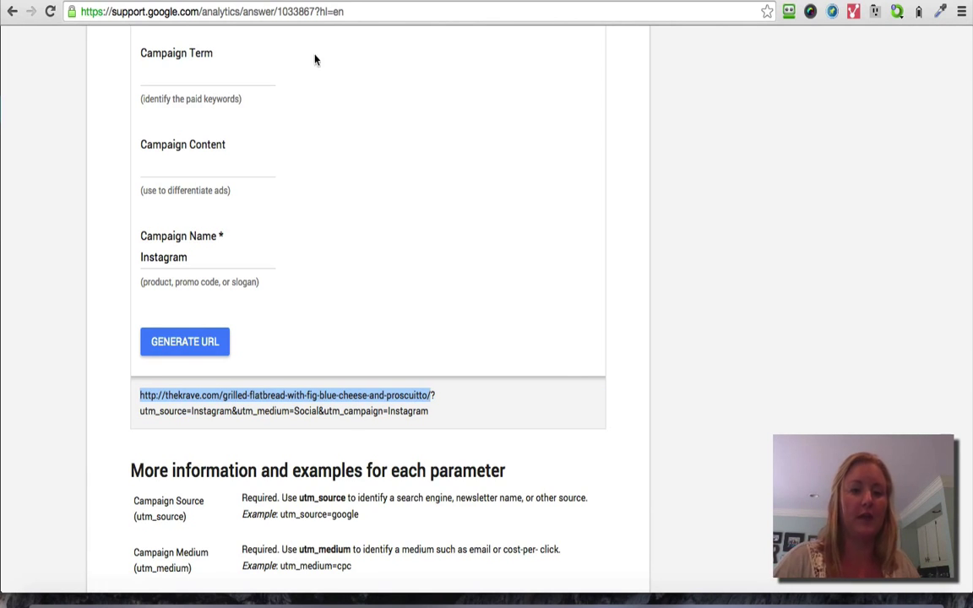
left_click(432, 395)
left_click_drag(432, 395, 448, 410)
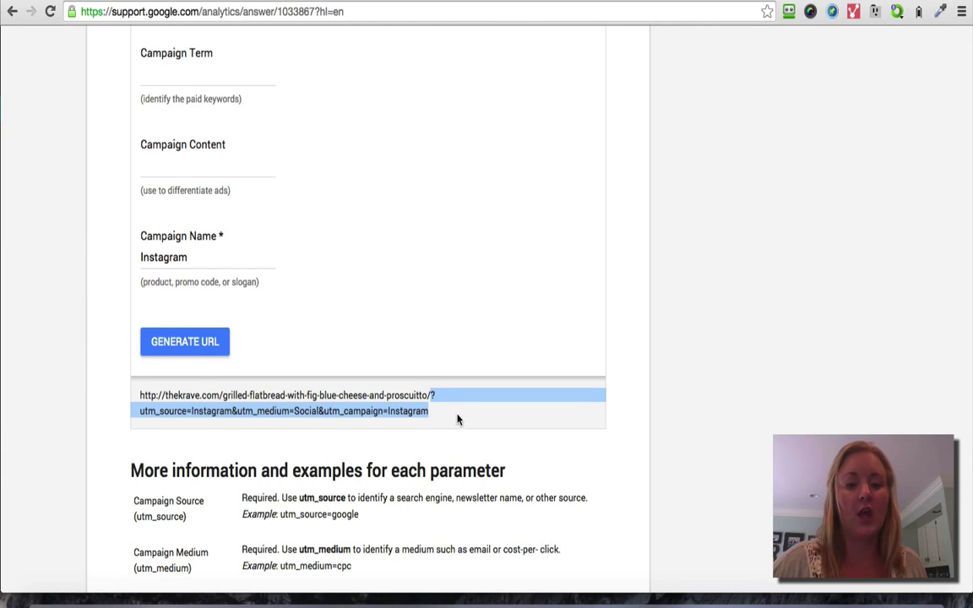
left_click_drag(457, 420, 410, 193)
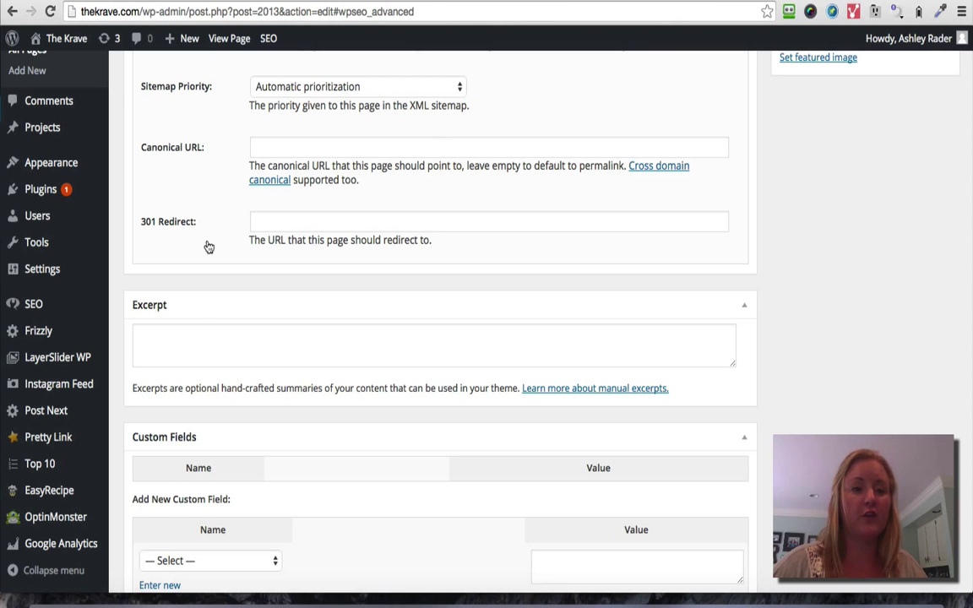
Paste the generated campaign URL into the Instagram Latest Post page's 301 Redirect field and check its UTM parameters.
scroll(258, 260, "up", 15)
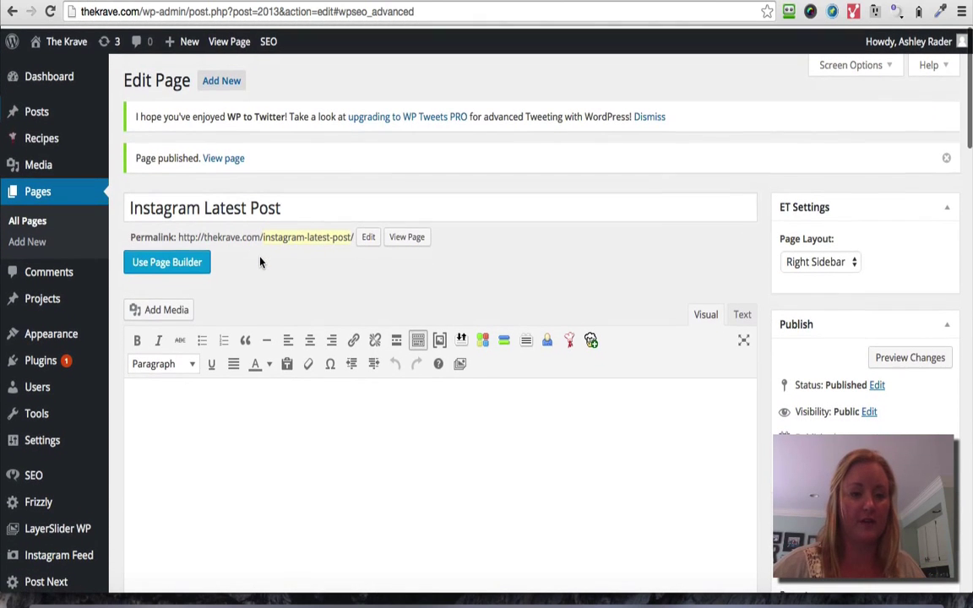
scroll(261, 262, "down", 15)
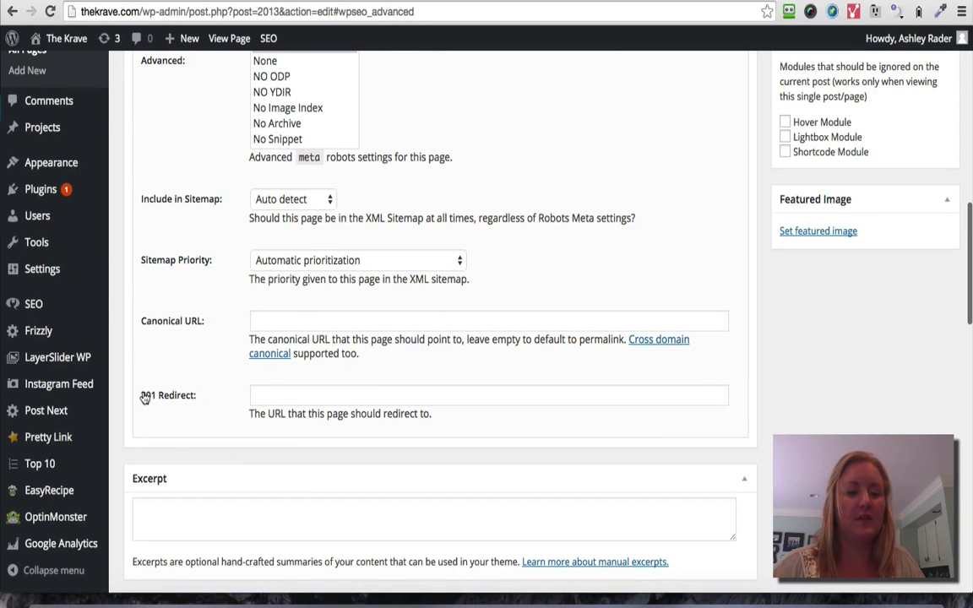
left_click(265, 396)
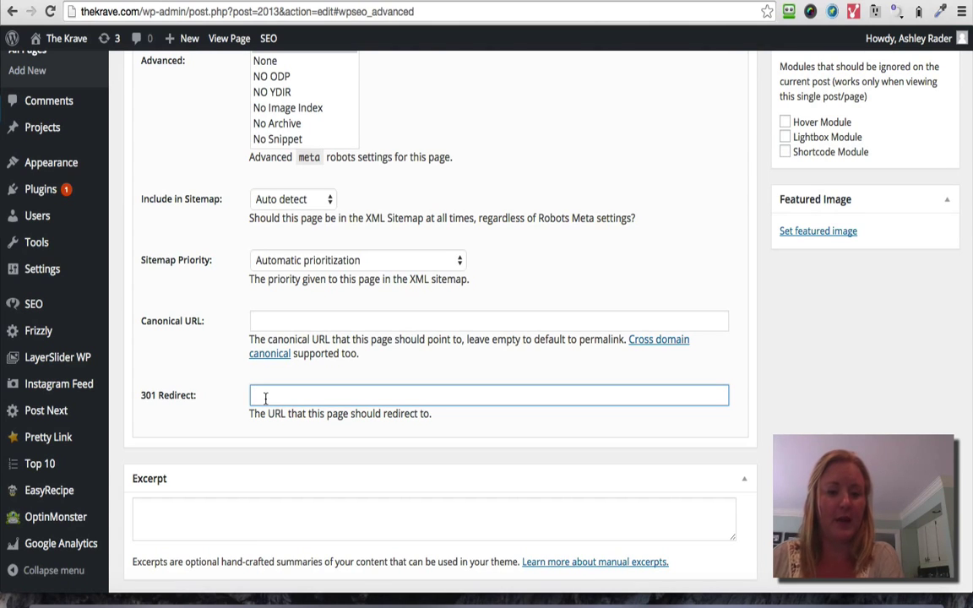
key("super+v")
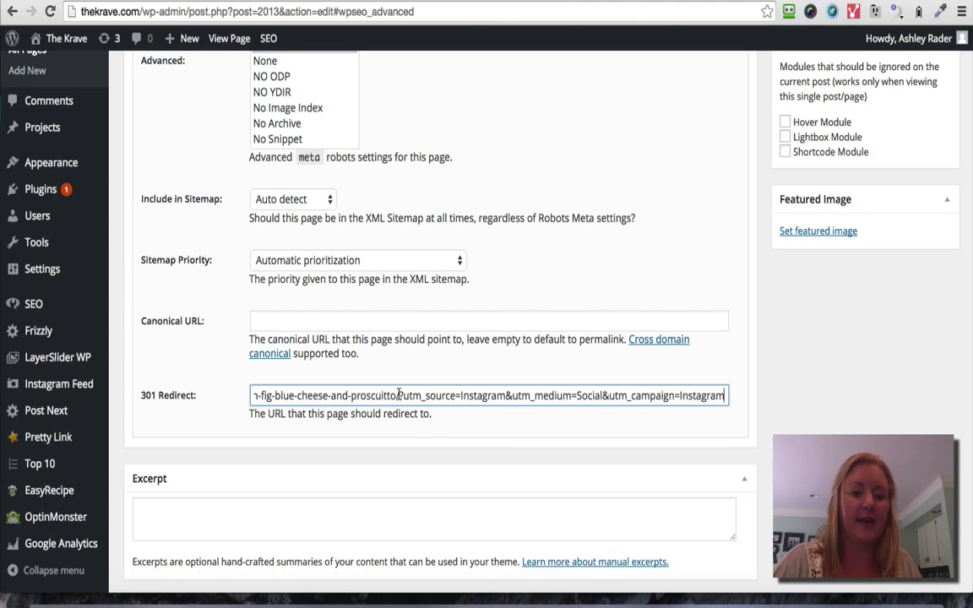
left_click_drag(399, 396, 609, 397)
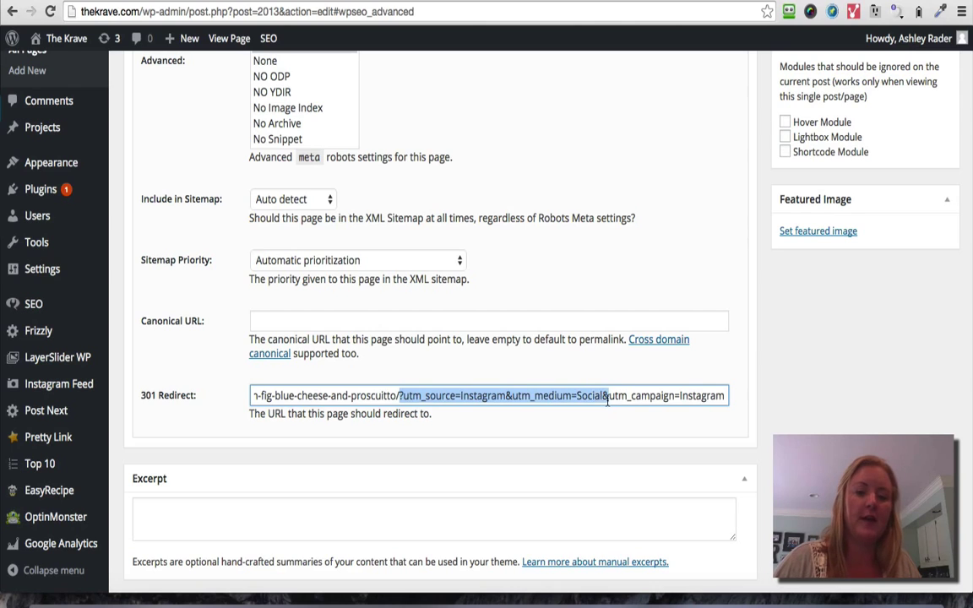
Examine the recipe address and appended UTM parameters in the 301 Redirect field, comparing them with the campaign URL in the URL builder.
left_click(399, 395)
left_click_drag(399, 395, 686, 421)
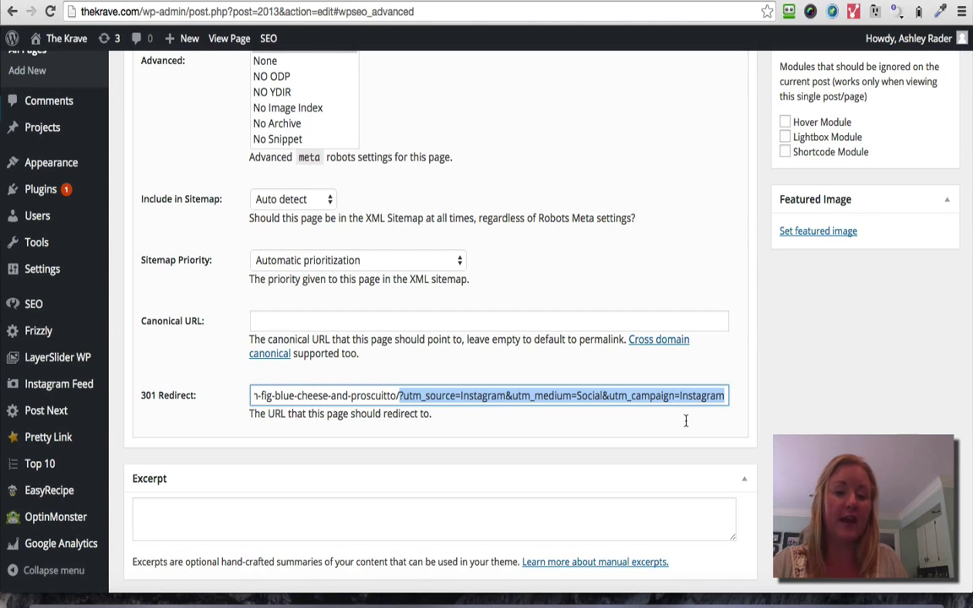
left_click(400, 395)
left_click_drag(399, 395, 251, 394)
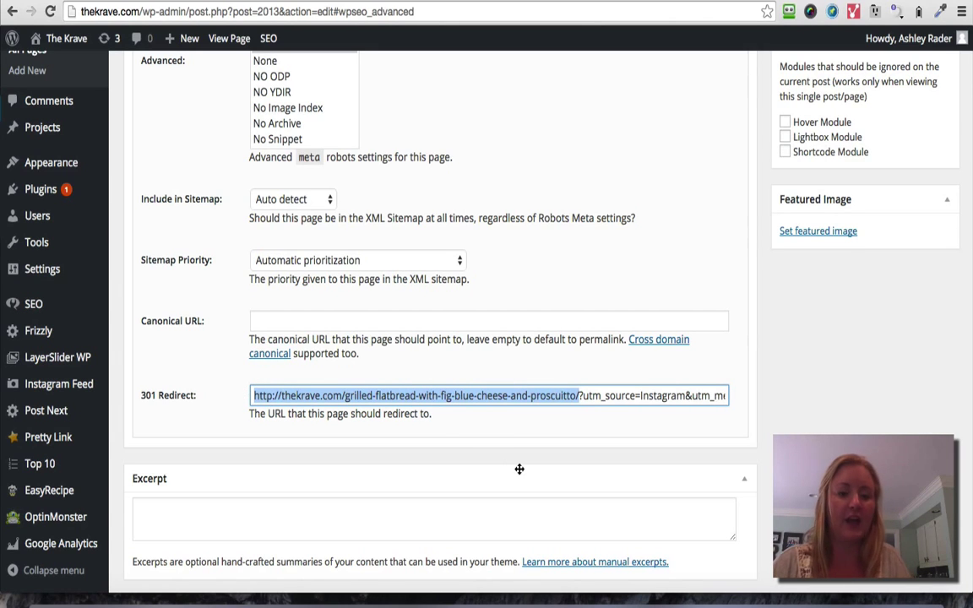
left_click(267, 397)
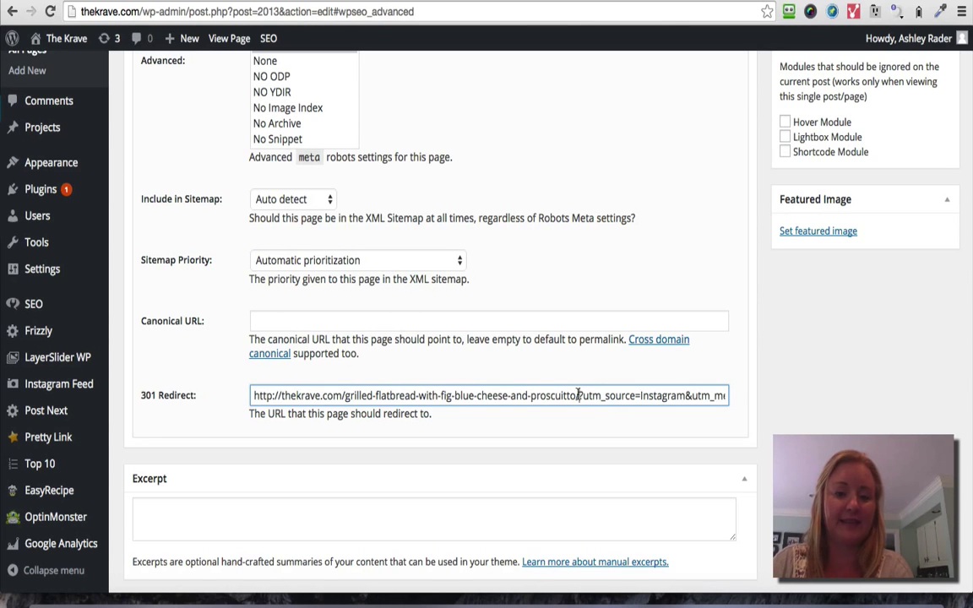
left_click_drag(578, 396, 336, 355)
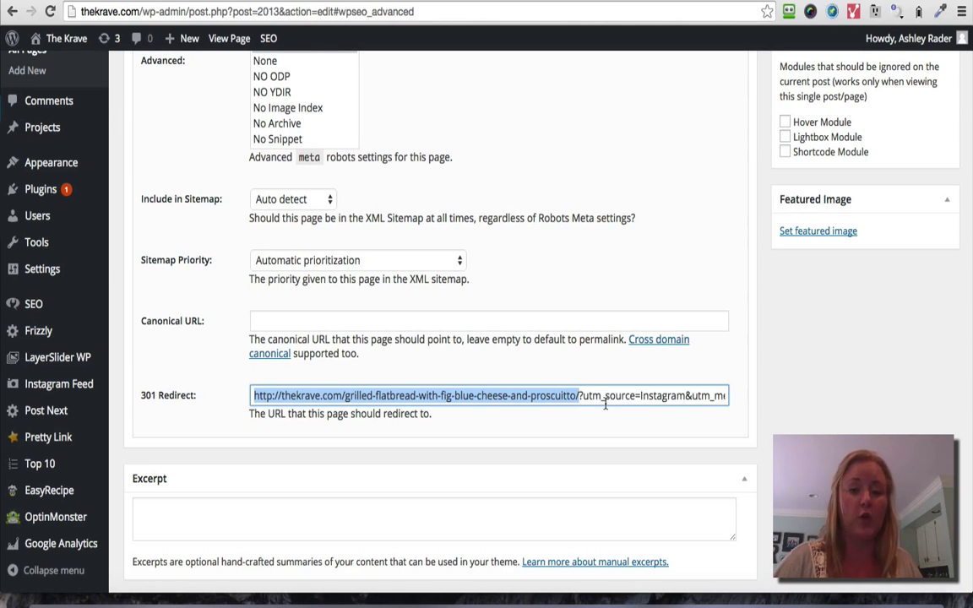
left_click_drag(580, 395, 807, 387)
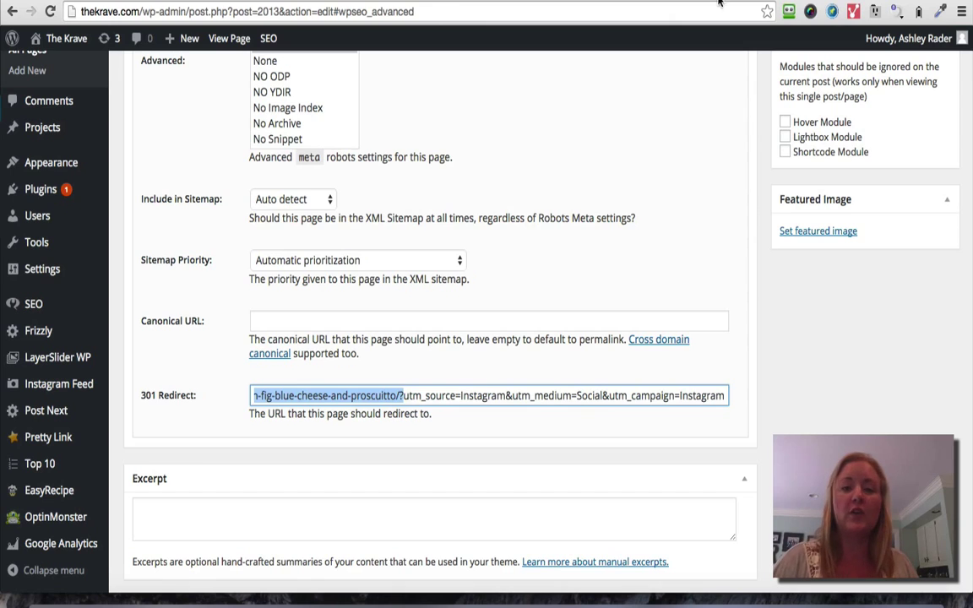
left_click(486, 2)
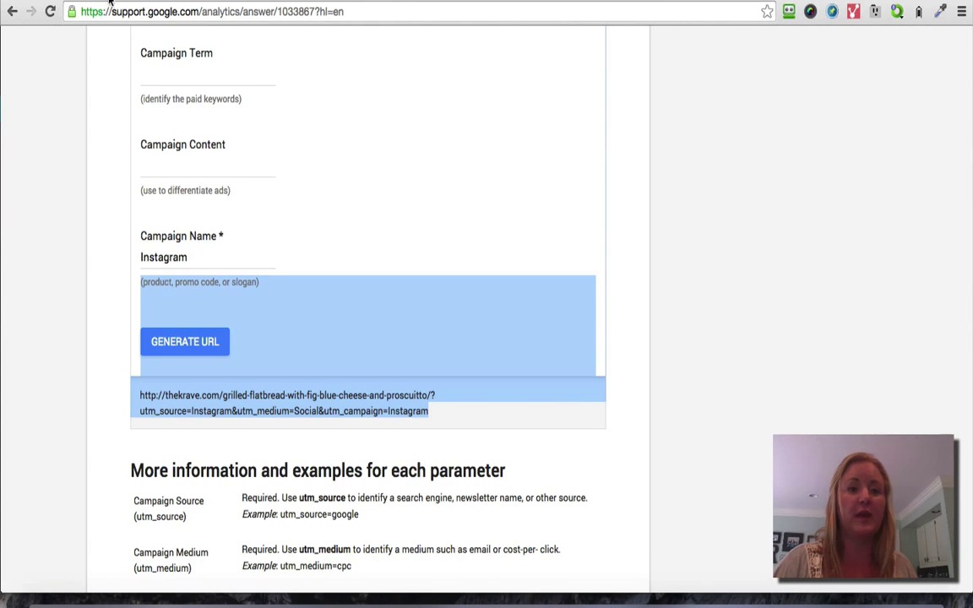
left_click(80, 2)
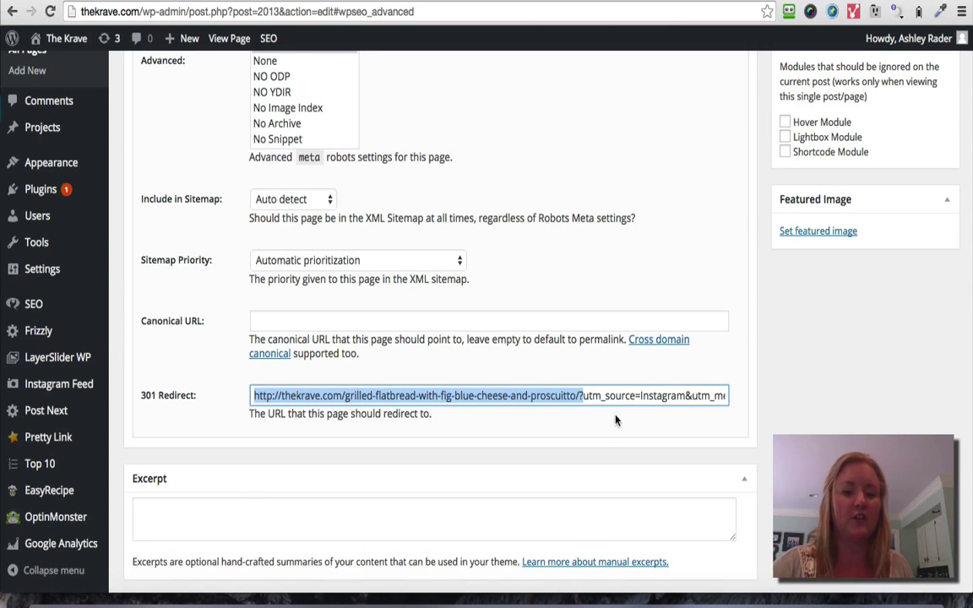
left_click(580, 396)
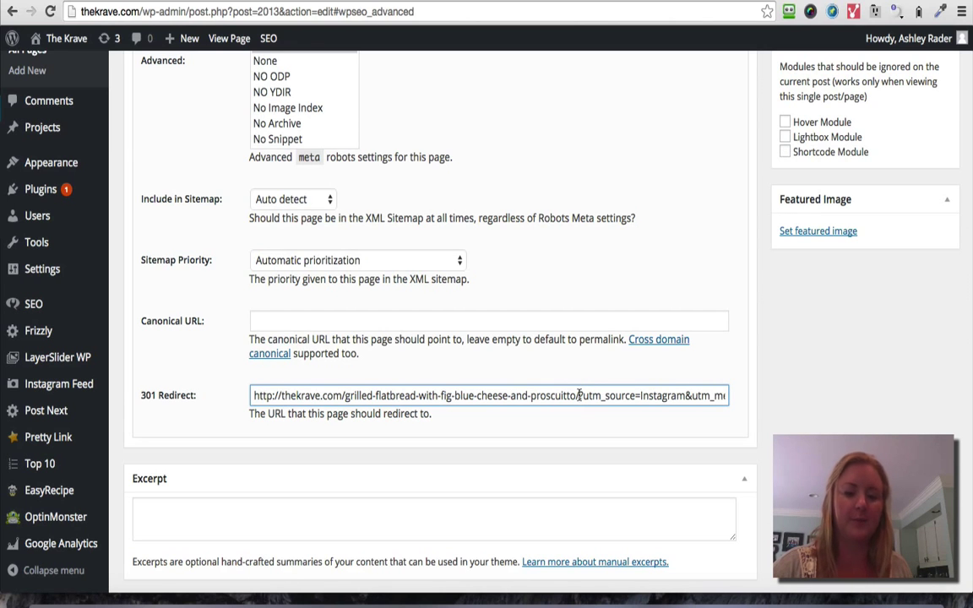
scroll(965, 331, "up", 15)
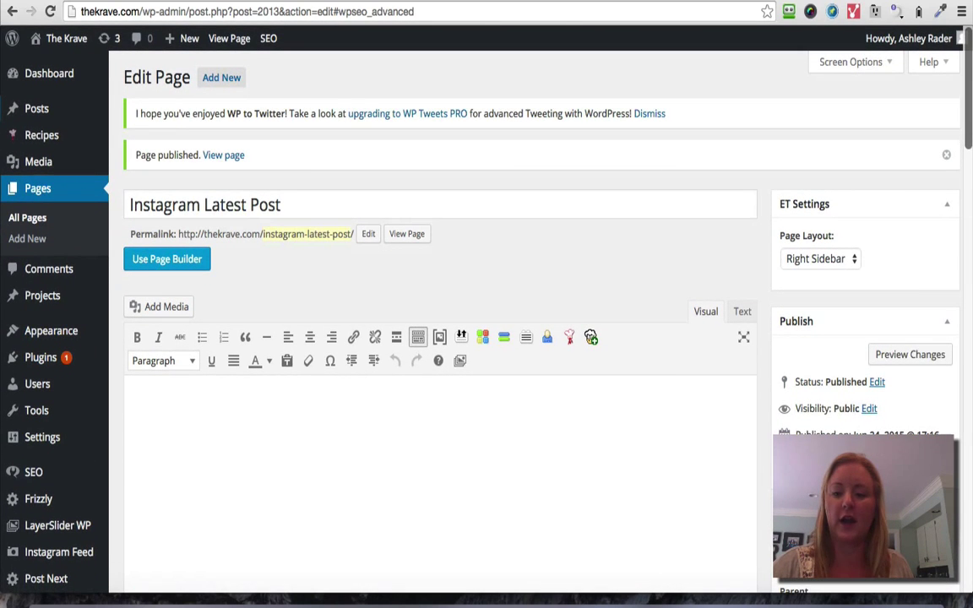
left_click(926, 507)
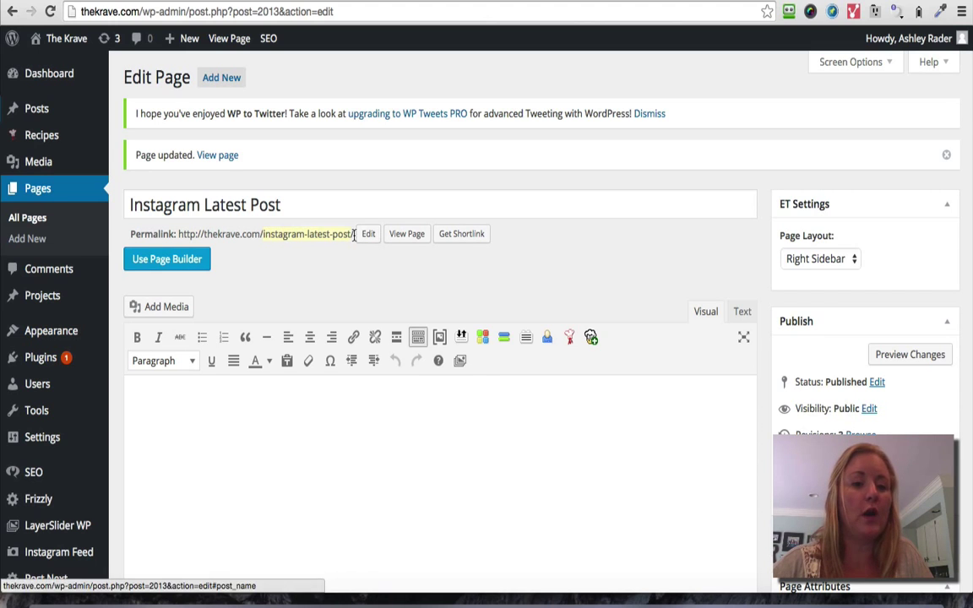
left_click_drag(354, 235, 179, 236)
key("ctrl+c")
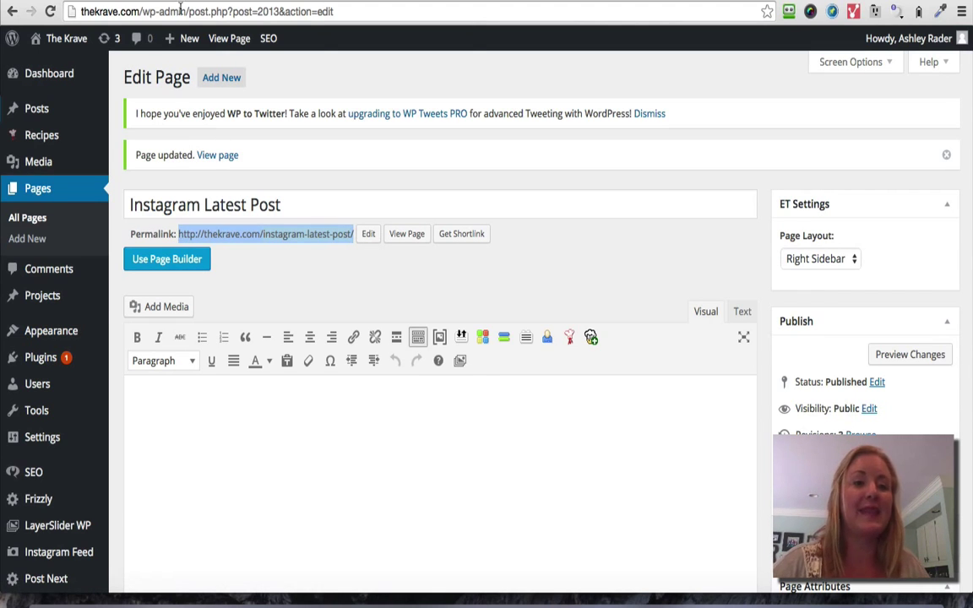
key("ctrl+Tab")
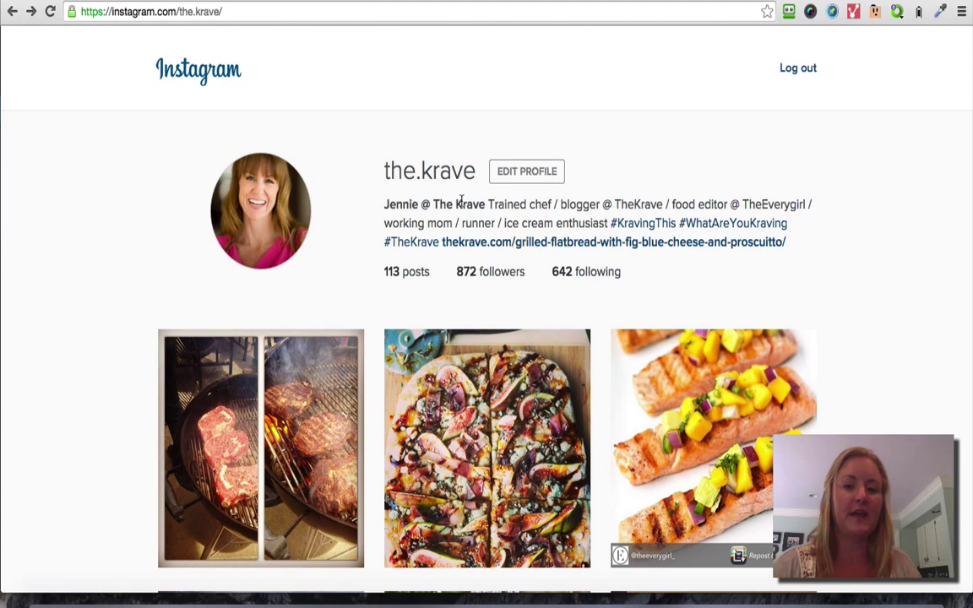
left_click(525, 173)
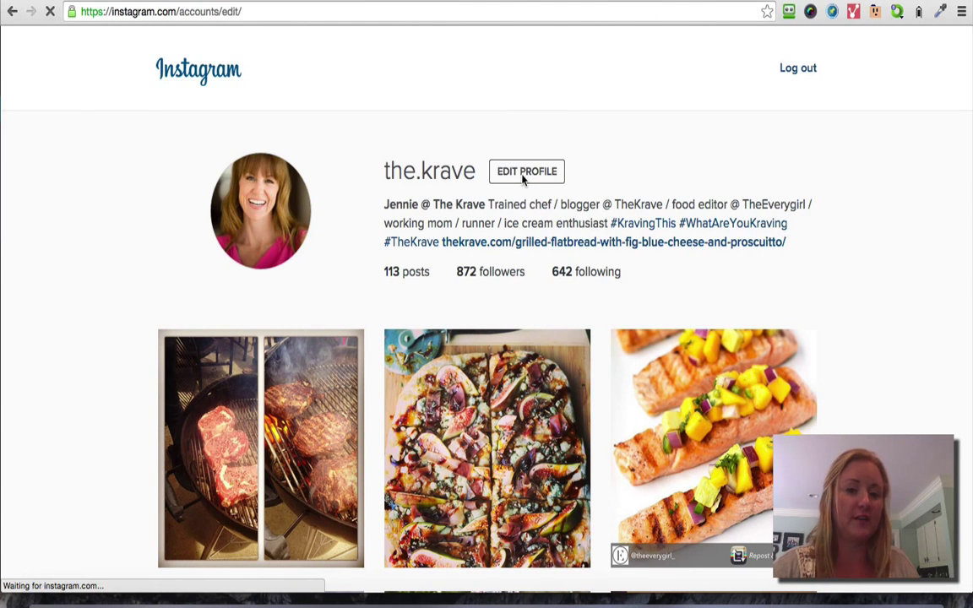
scroll(463, 102, "down", 1)
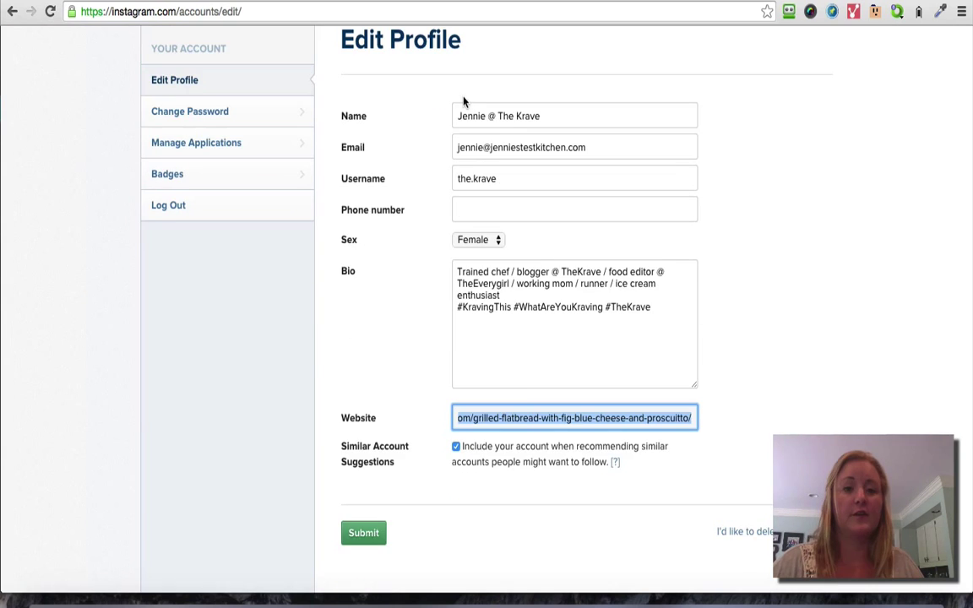
left_click(493, 419)
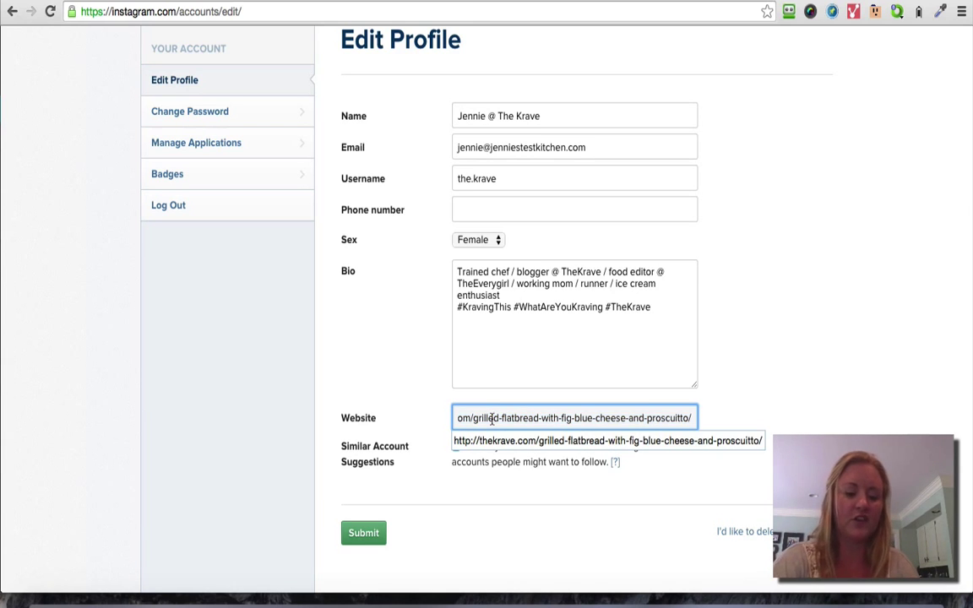
triple_click(492, 419)
key("ctrl+v")
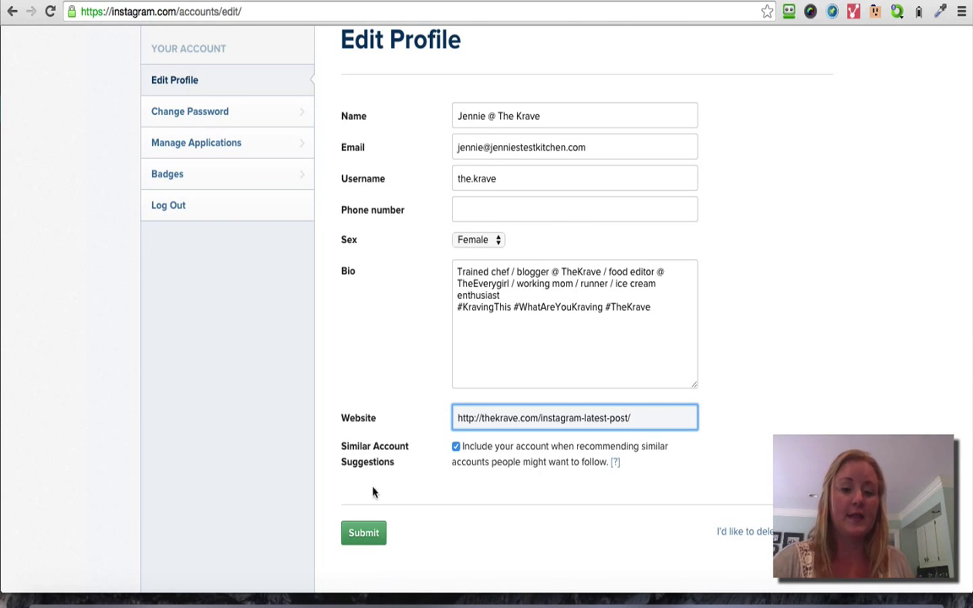
left_click(357, 543)
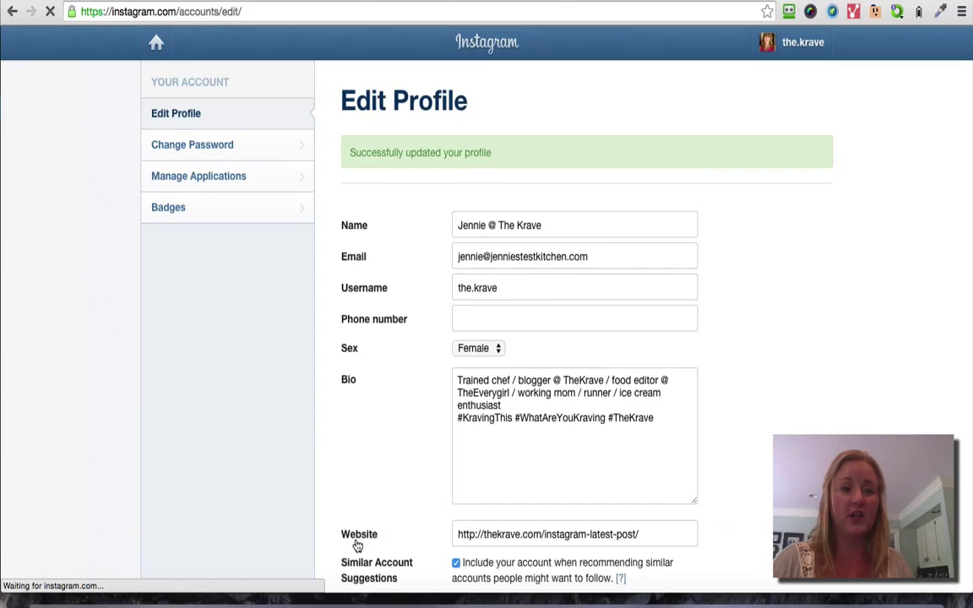
View the Instagram profile, open its website link in a new tab and check the UTM parameters in the redirected recipe address.
left_click(807, 53)
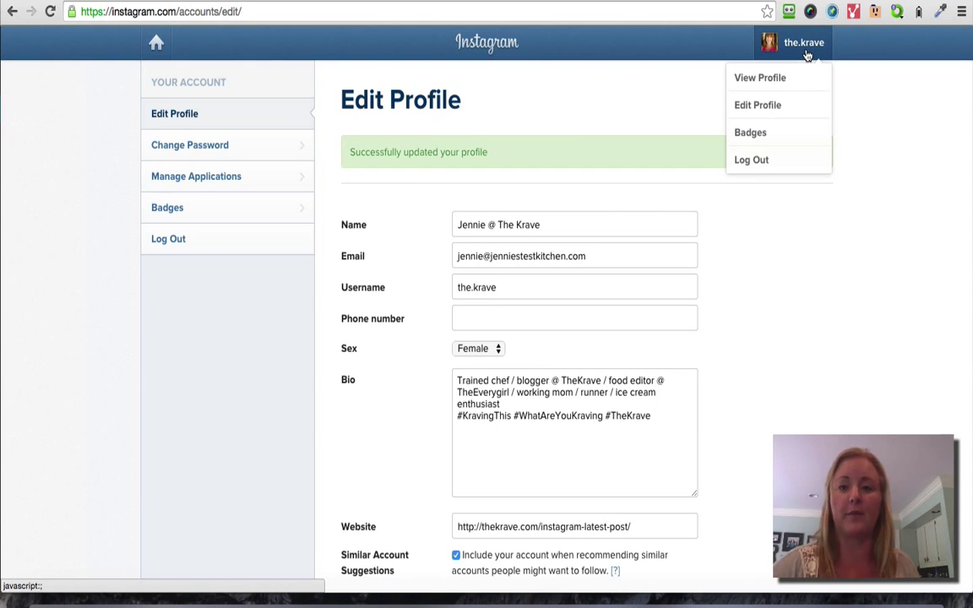
left_click(759, 77)
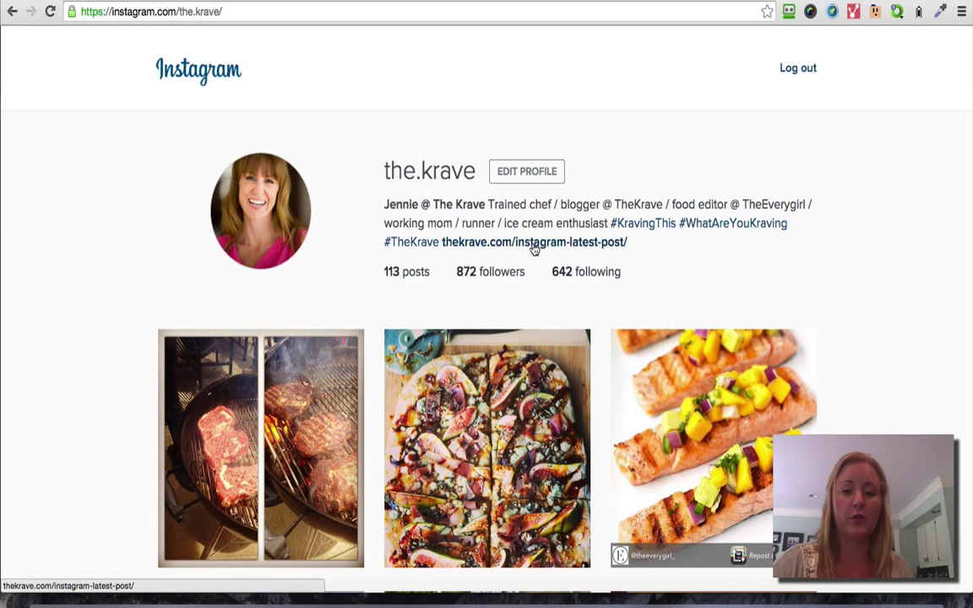
right_click(482, 246)
left_click(487, 253)
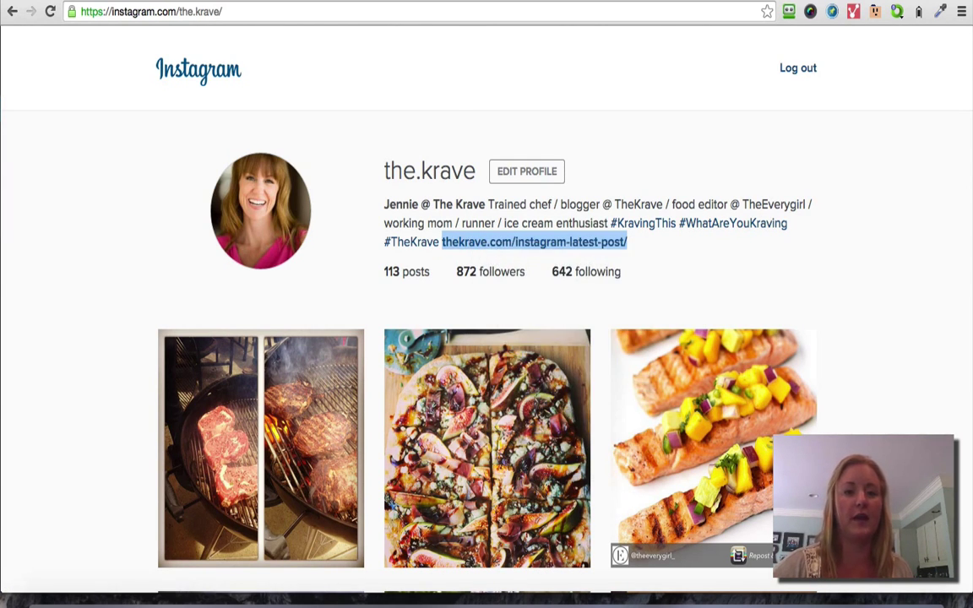
key("ctrl+Tab")
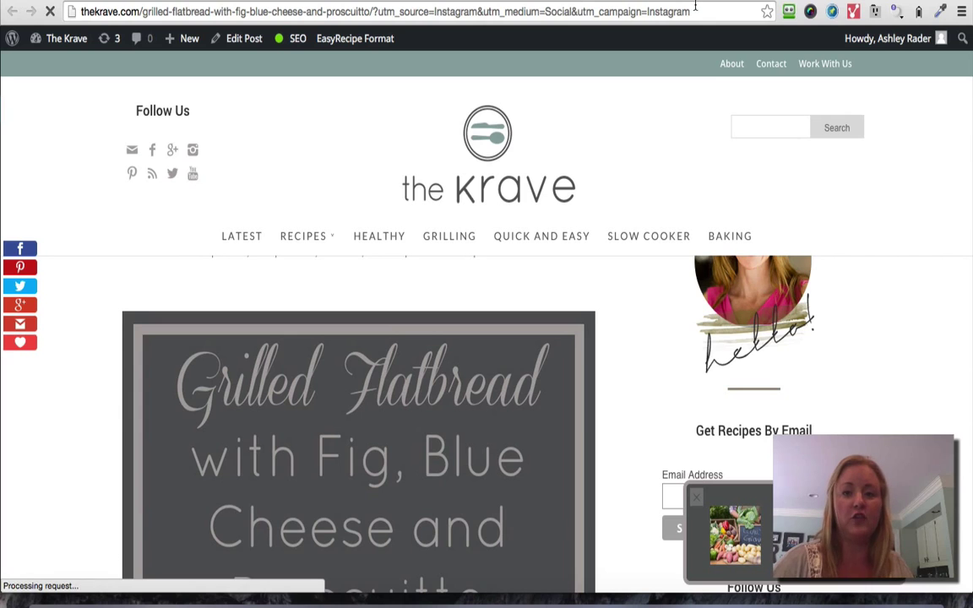
left_click_drag(691, 12, 382, 12)
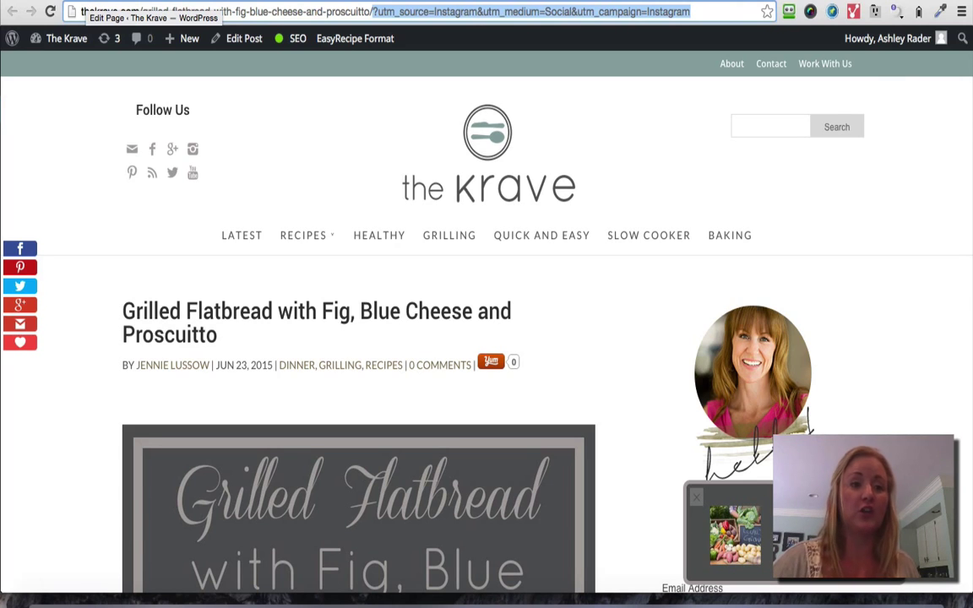
Return to the WordPress page editor and review the Instagram Latest Post page's advanced Yoast SEO settings, including the 301 redirect URL.
left_click(86, 5)
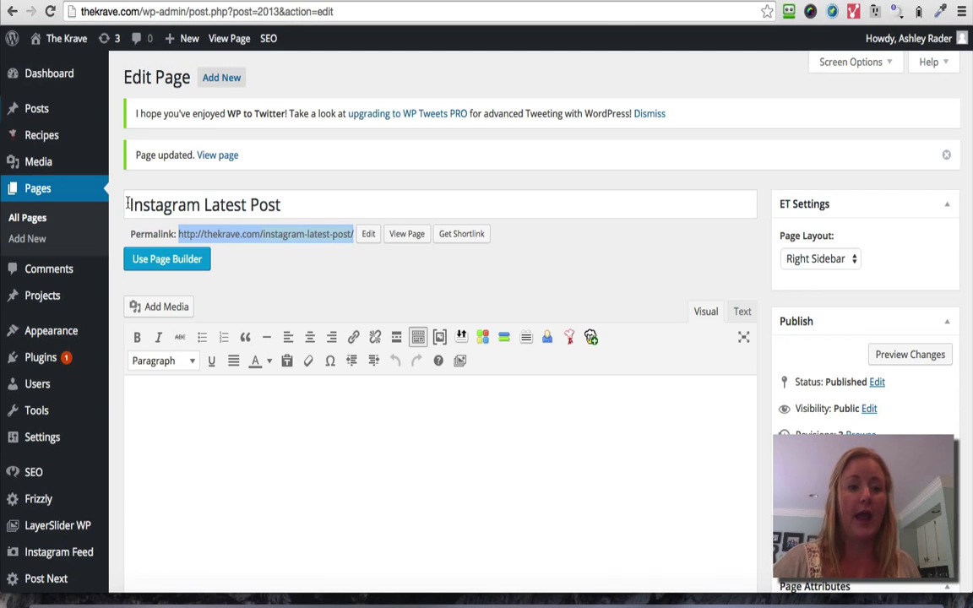
scroll(412, 315, "down", 5)
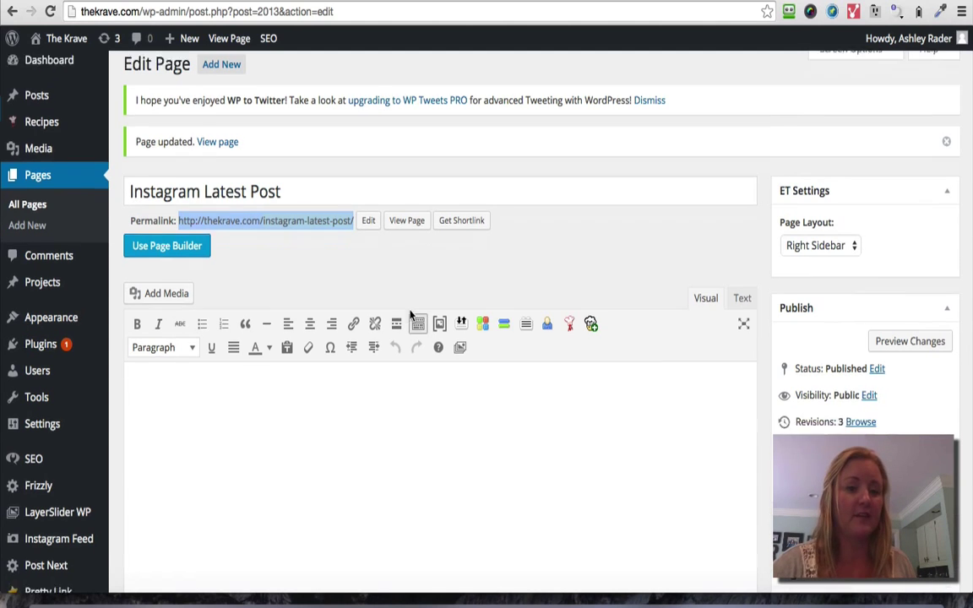
scroll(411, 315, "down", 2)
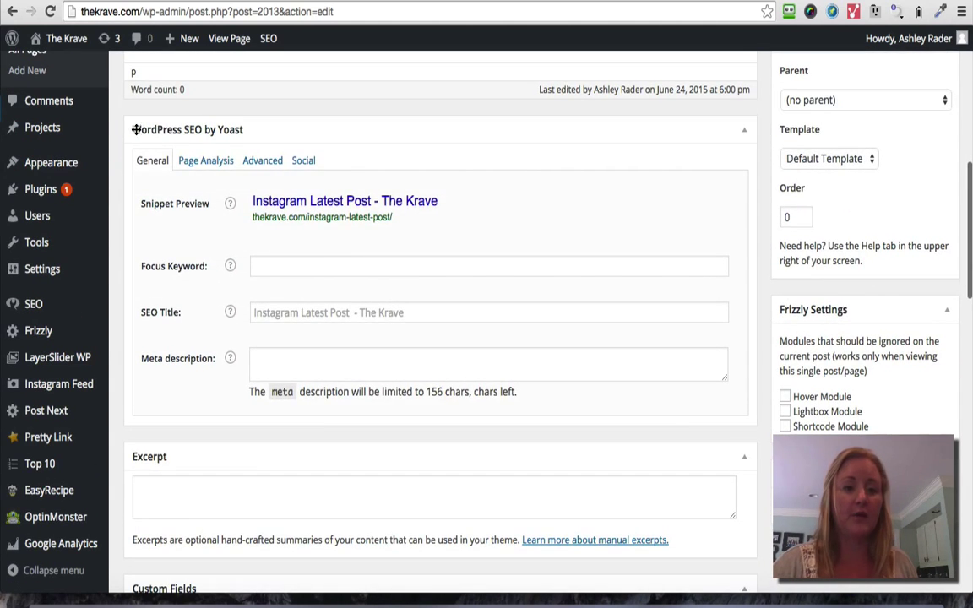
left_click(261, 161)
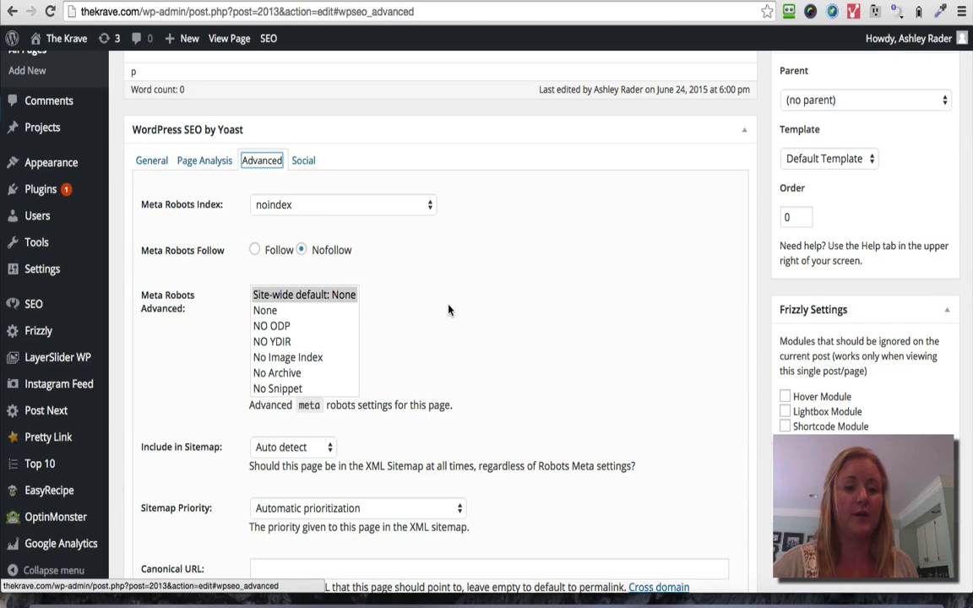
scroll(448, 310, "down", 4)
left_click_drag(577, 353, 180, 356)
scroll(288, 417, "up", 10)
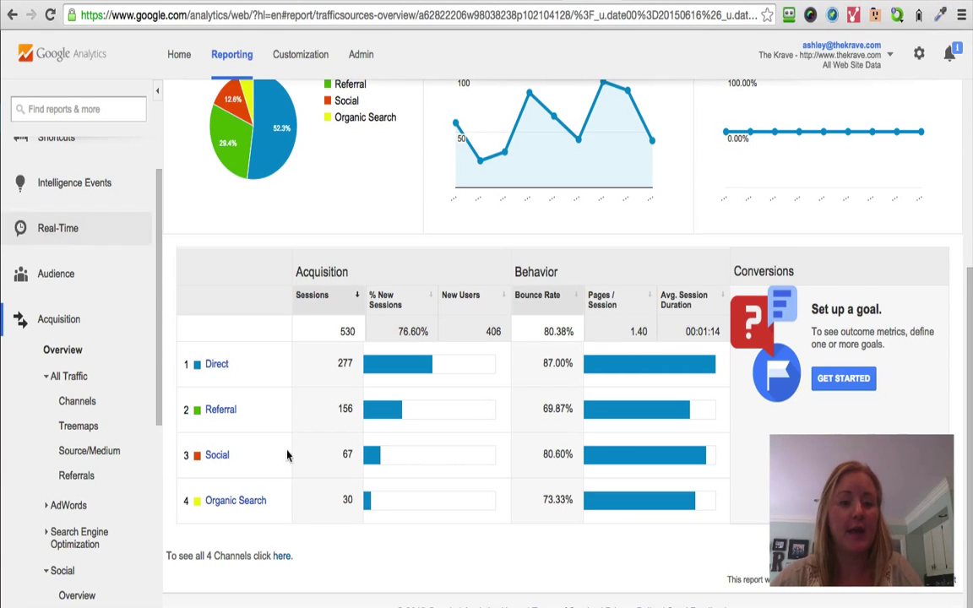
In Google Analytics, review the Acquisition Overview and open the Social channel to inspect its sessions by social network.
scroll(374, 500, "up", 1)
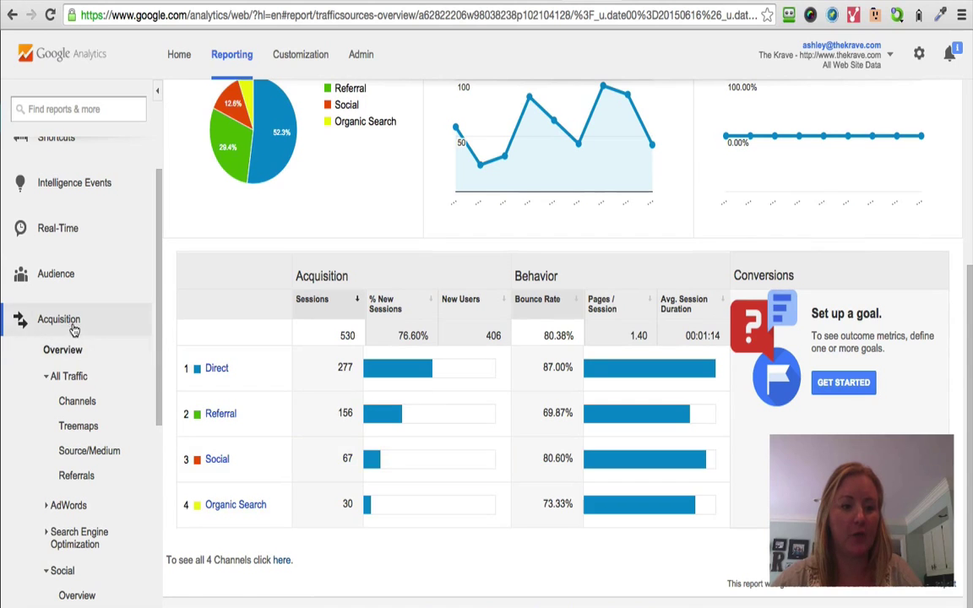
left_click(77, 348)
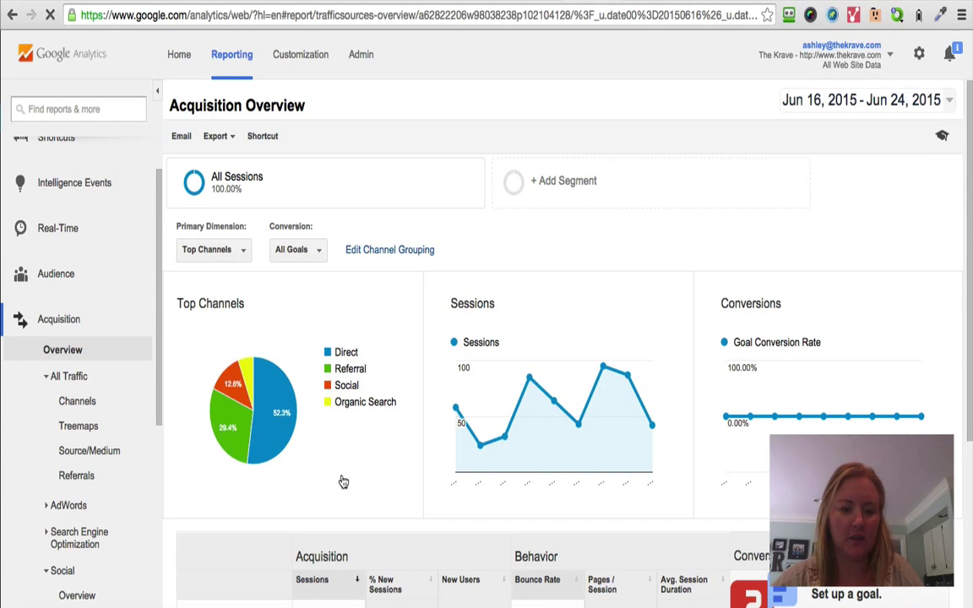
scroll(342, 480, "down", 3)
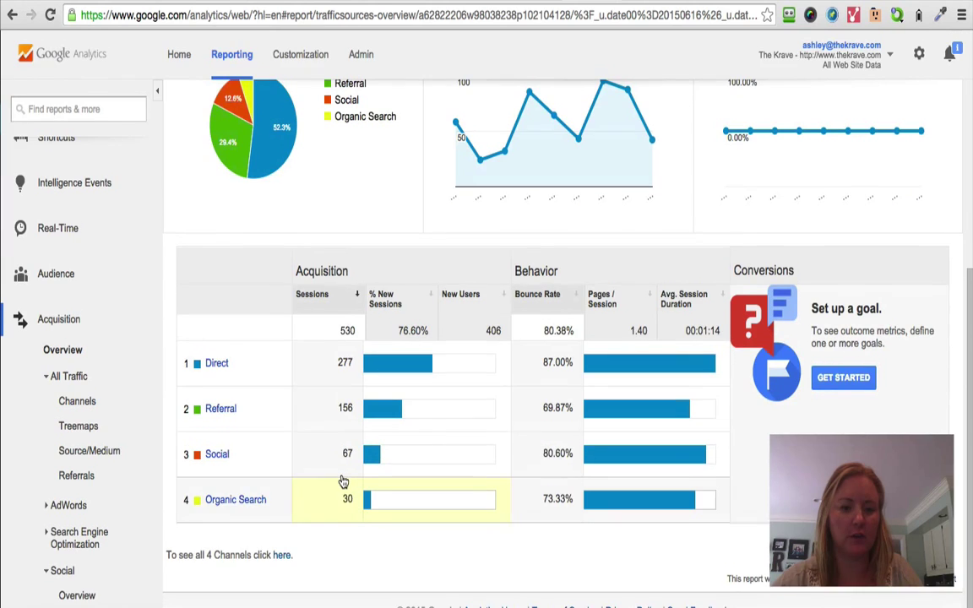
left_click(218, 458)
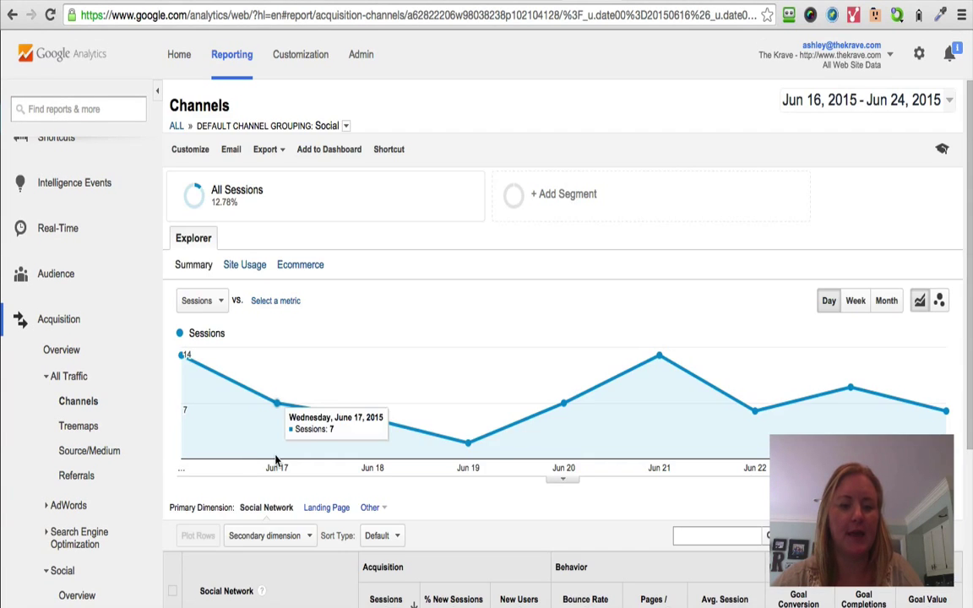
scroll(276, 463, "down", 3)
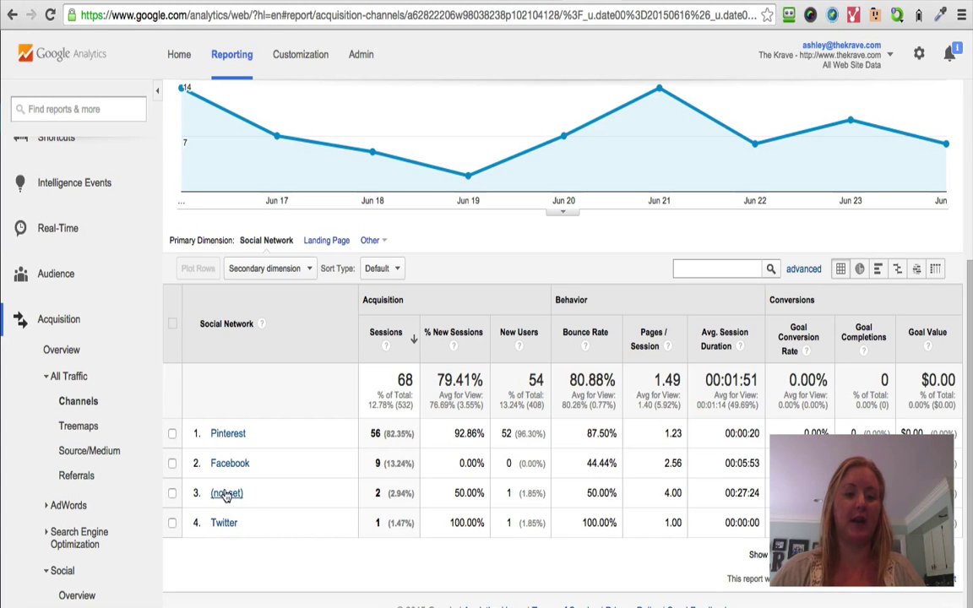
mouse_move(227, 502)
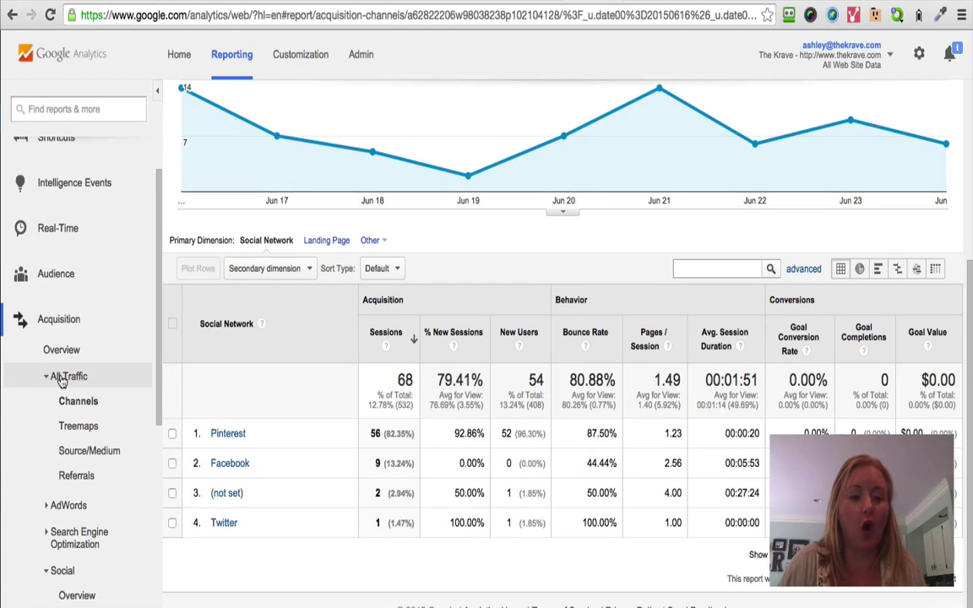
Open the All Traffic report by Source/Medium and examine its list of traffic sources.
left_click(73, 454)
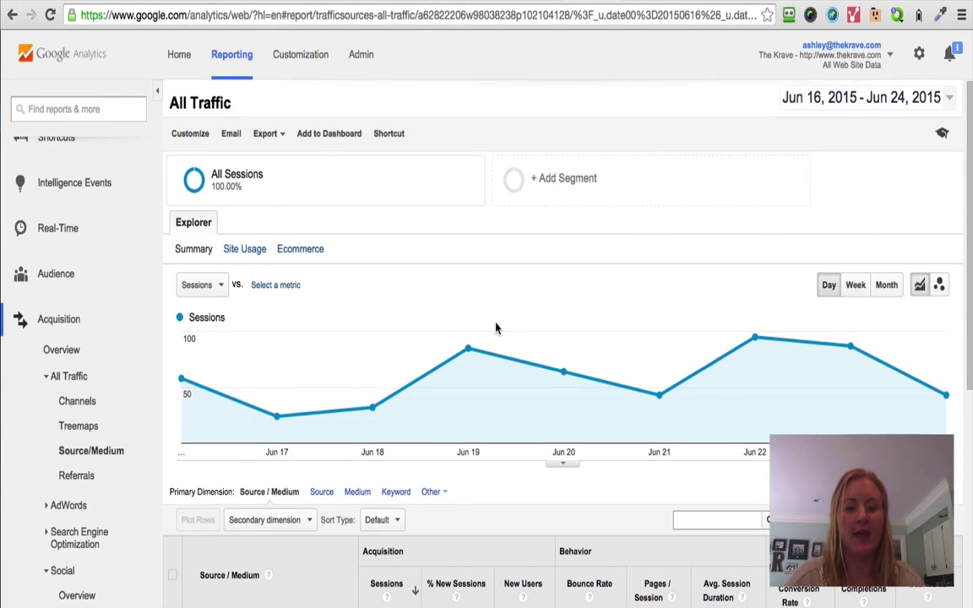
scroll(496, 328, "down", 5)
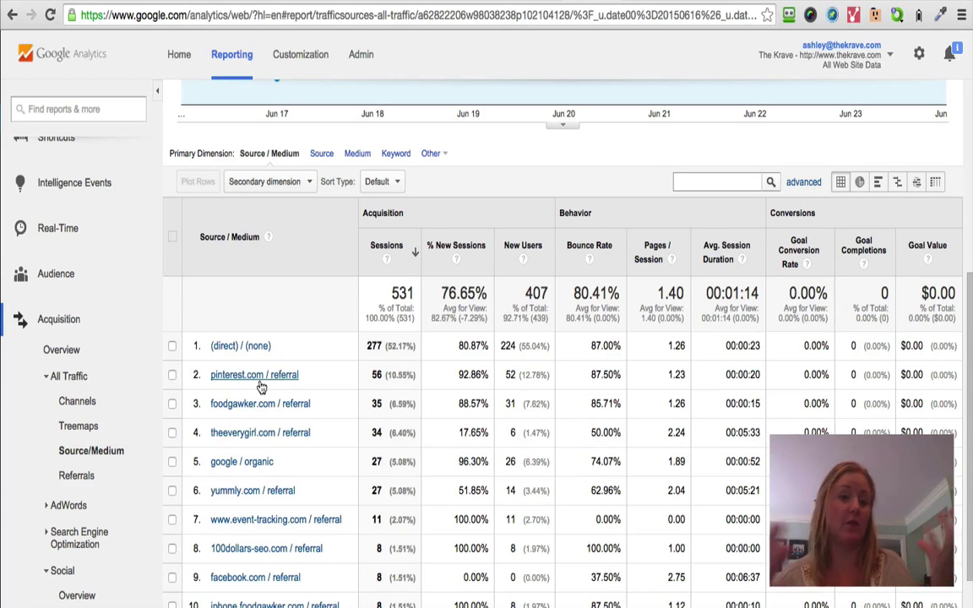
Go to the next page of traffic sources, open the Instagram / Social report and review its sessions.
scroll(445, 378, "down", 2)
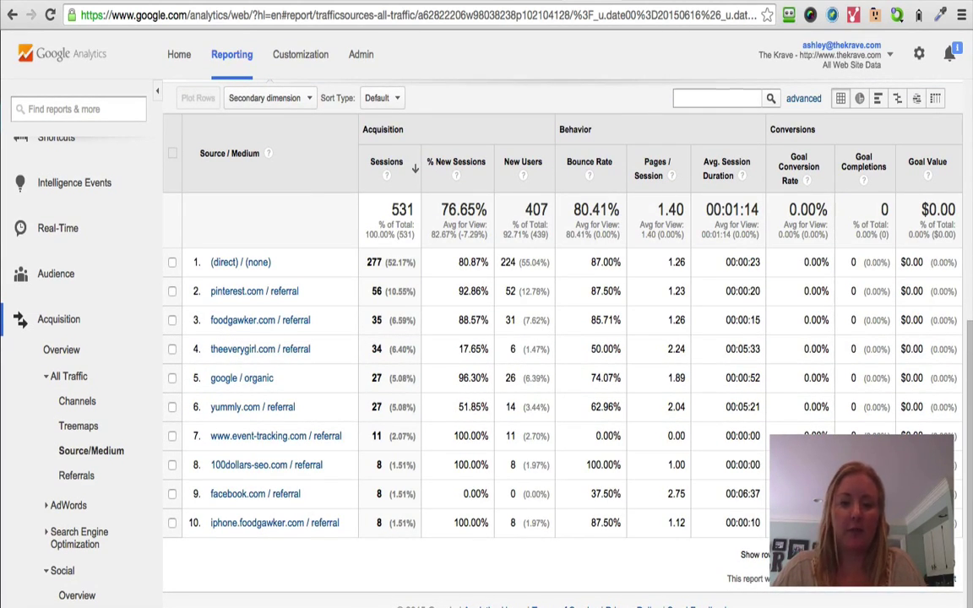
left_click(946, 556)
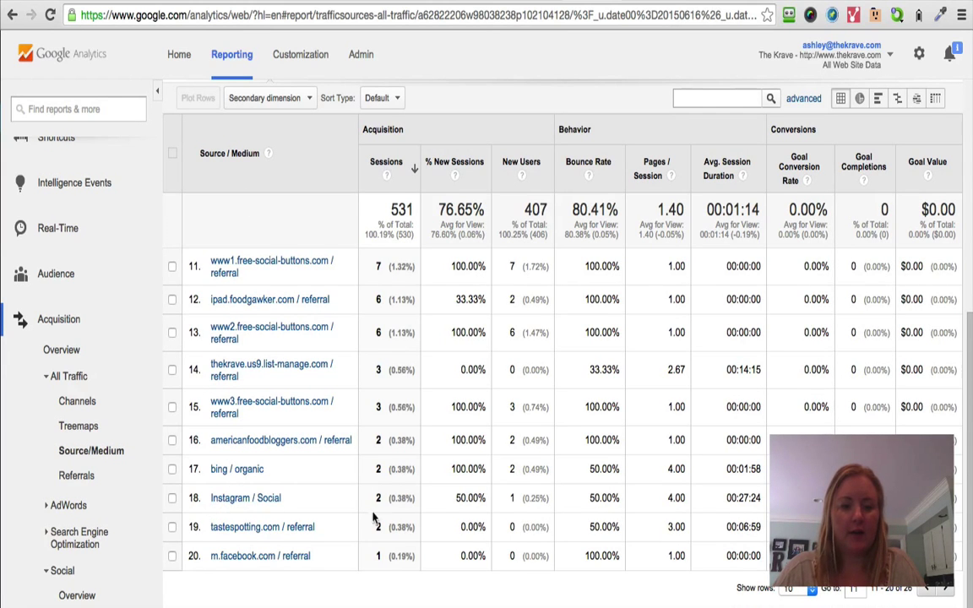
left_click(268, 507)
scroll(275, 521, "down", 3)
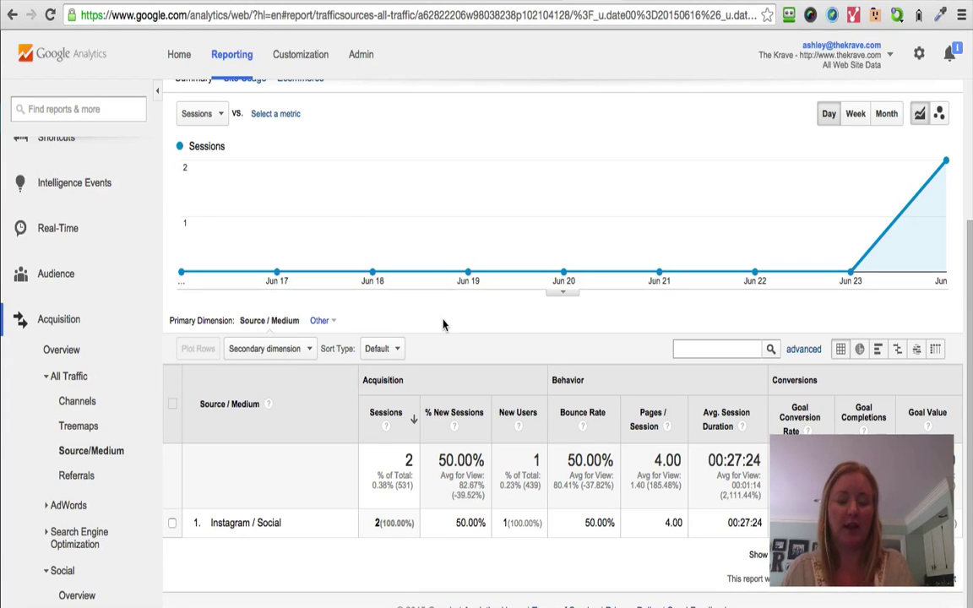
Save the current Instagram / Social report as a shortcut named "Intstagram".
scroll(406, 206, "up", 3)
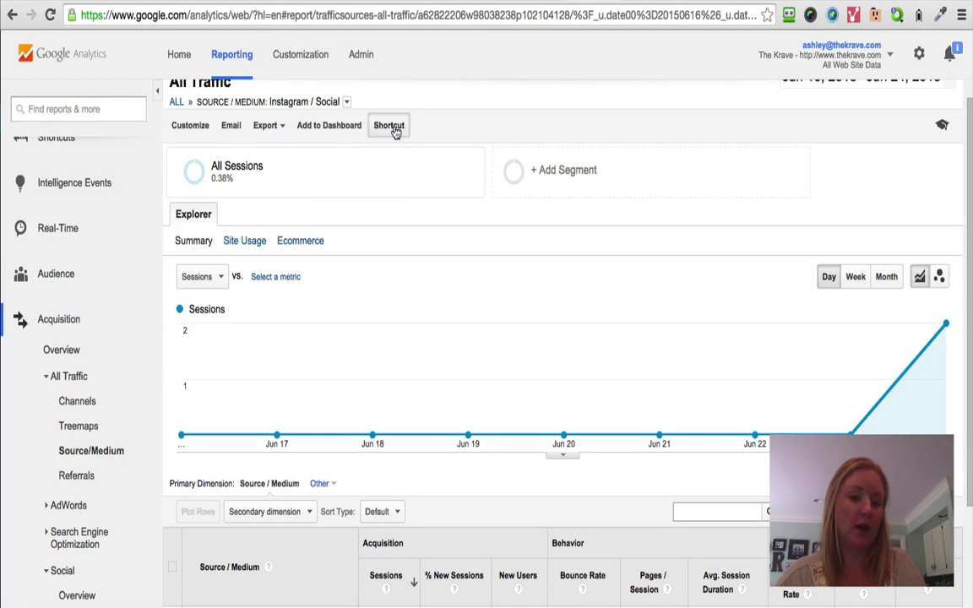
left_click(395, 132)
left_click_drag(357, 393, 260, 384)
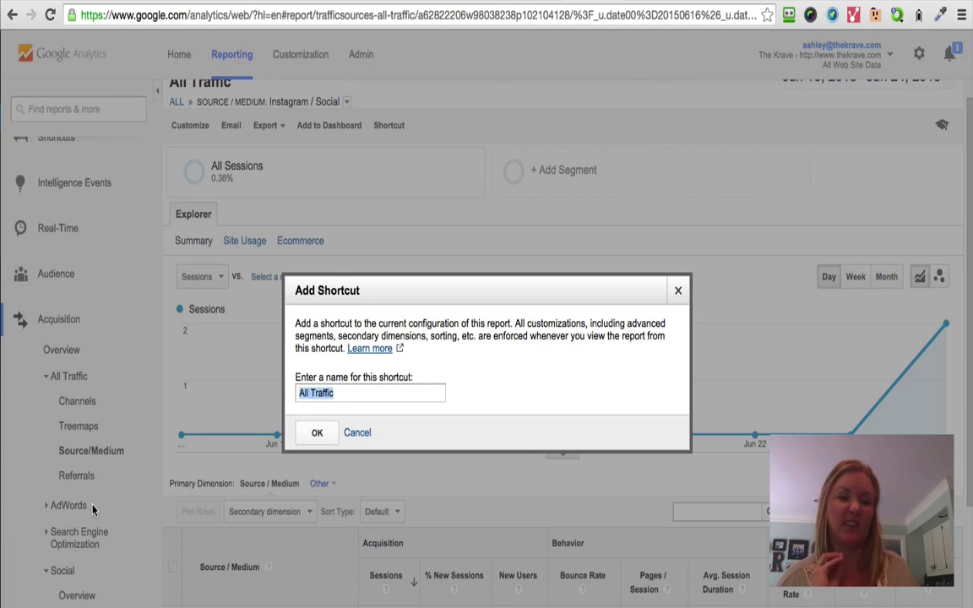
type("Inta")
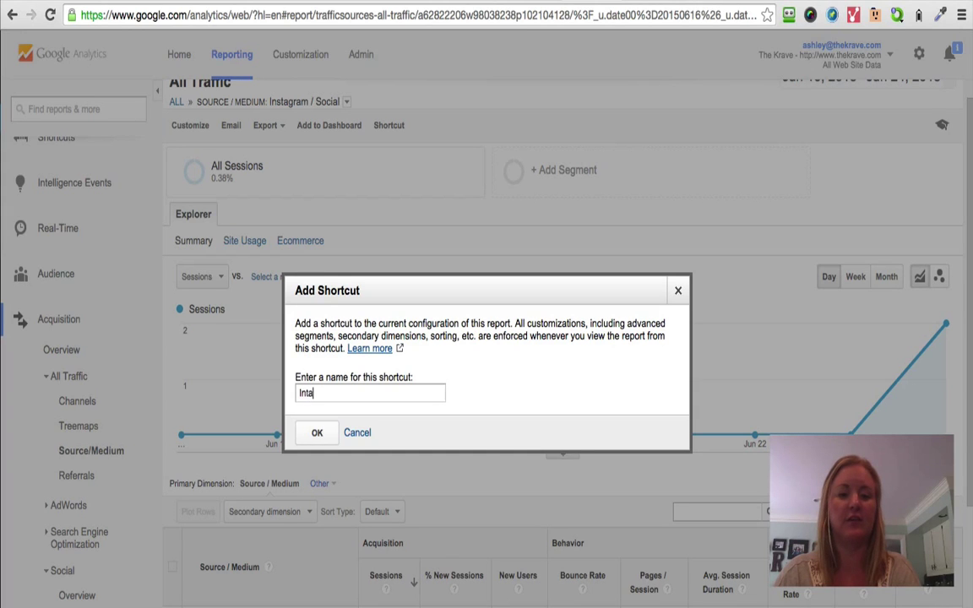
key("BackSpace")
type("stagram")
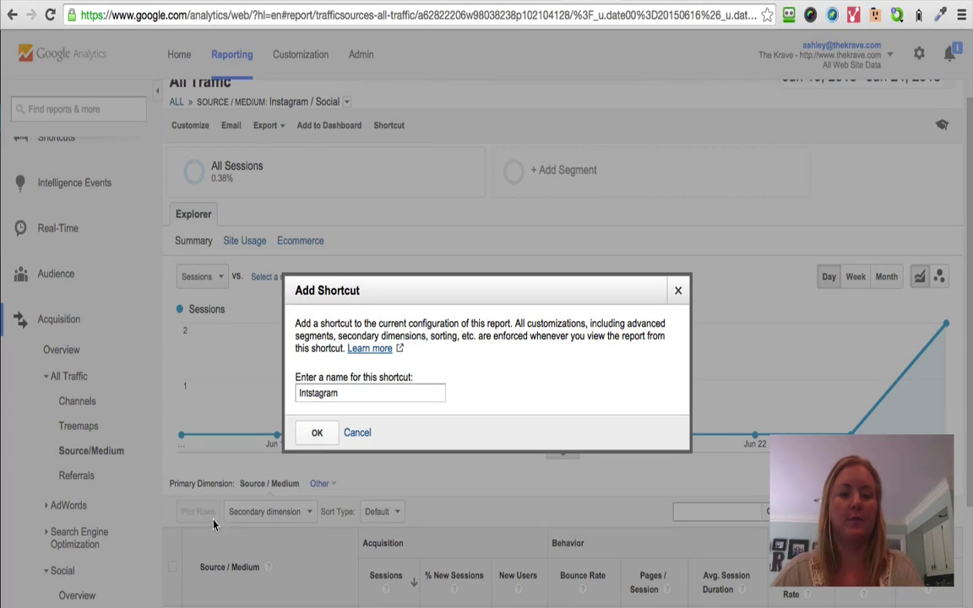
left_click(316, 432)
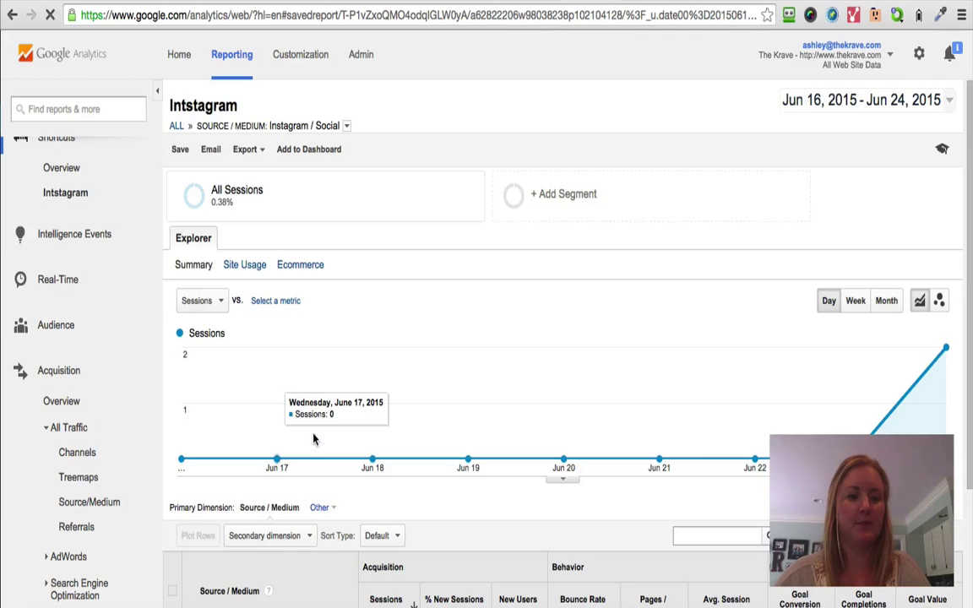
Open the saved "Intstagram" shortcut and review its session graph and source/medium table.
scroll(108, 253, "up", 2)
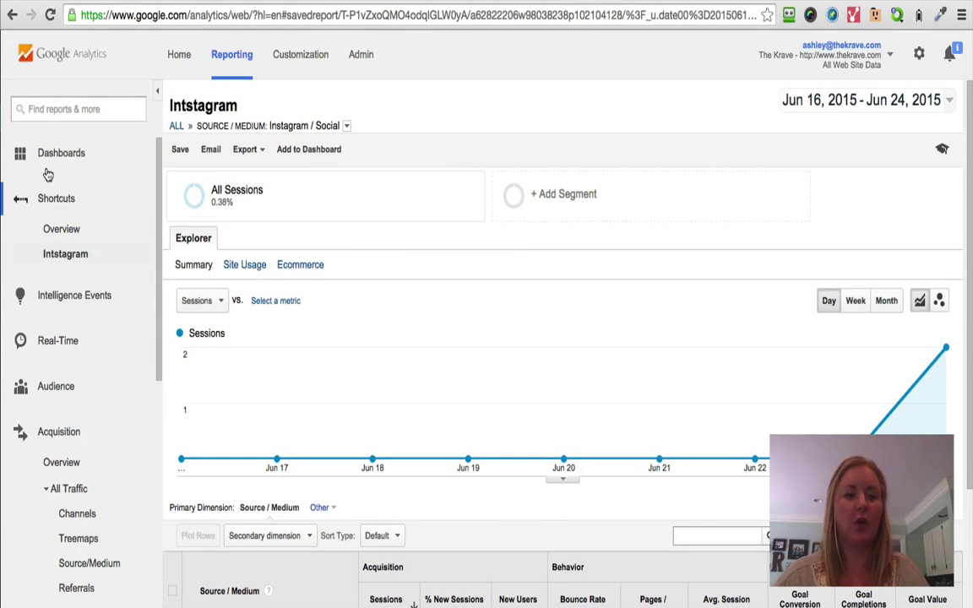
left_click(65, 254)
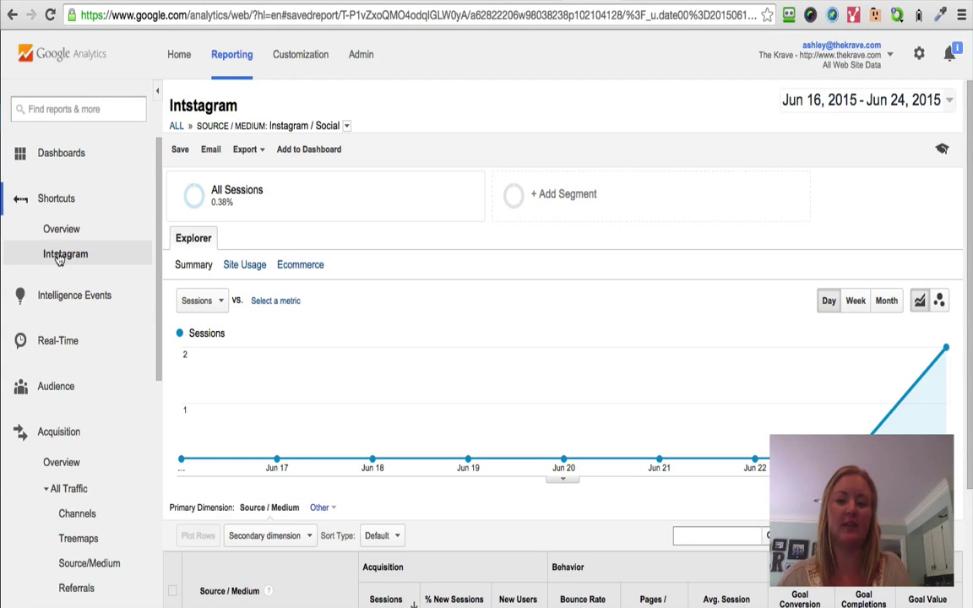
scroll(448, 355, "down", 5)
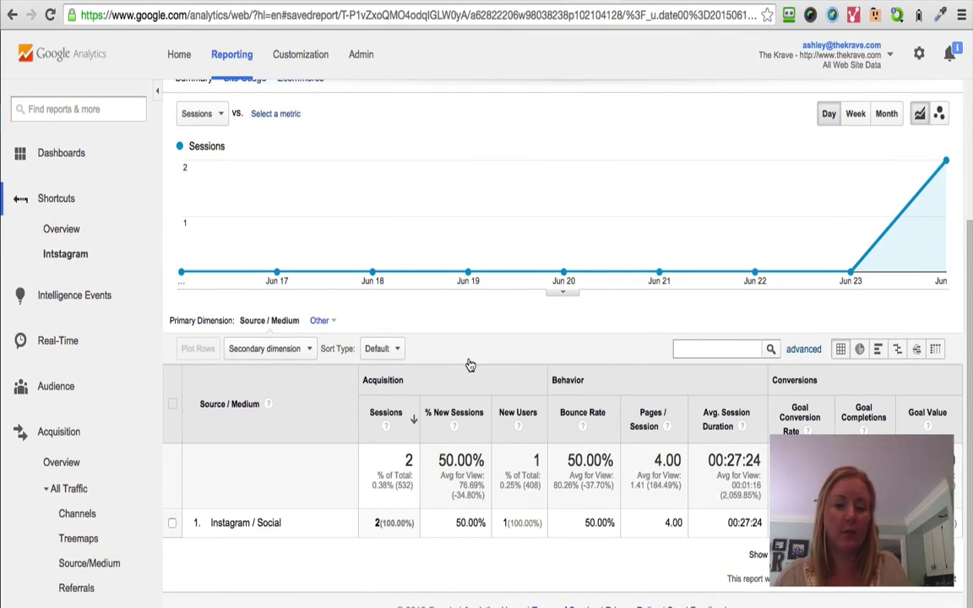